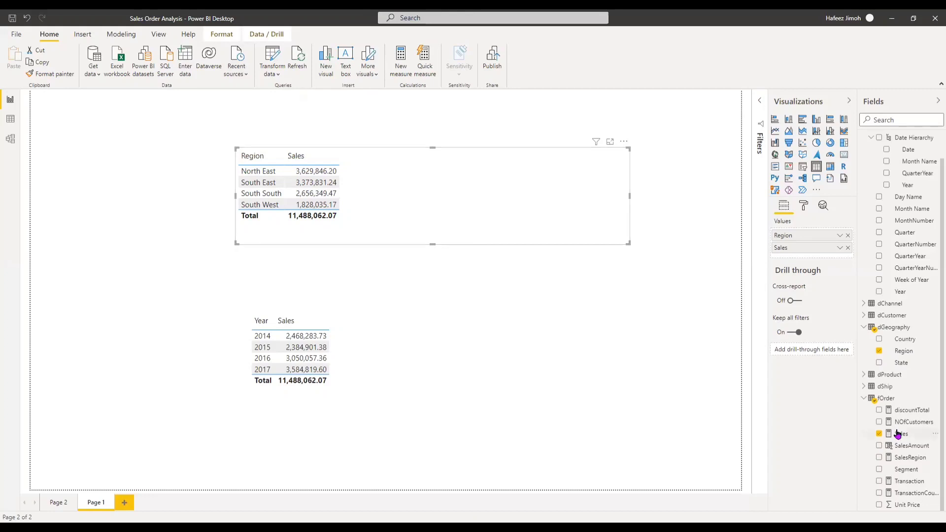
Create a new measure in the fOrder table and replace its default name with SalesTotalRegion.
right_click(896, 446)
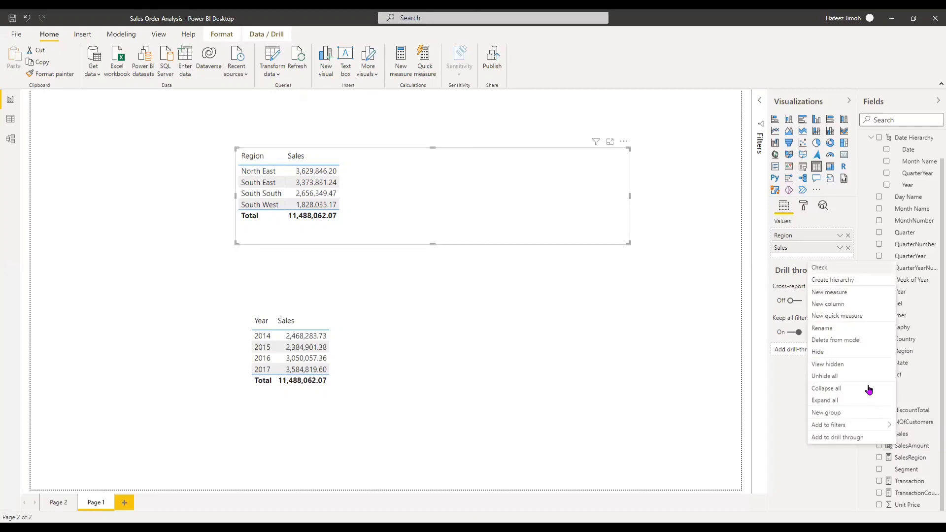
click(871, 292)
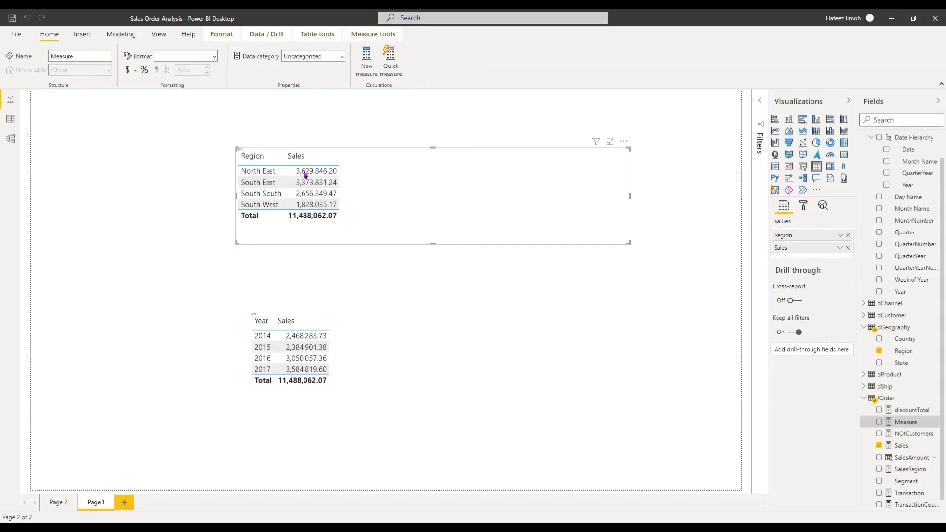
click(333, 186)
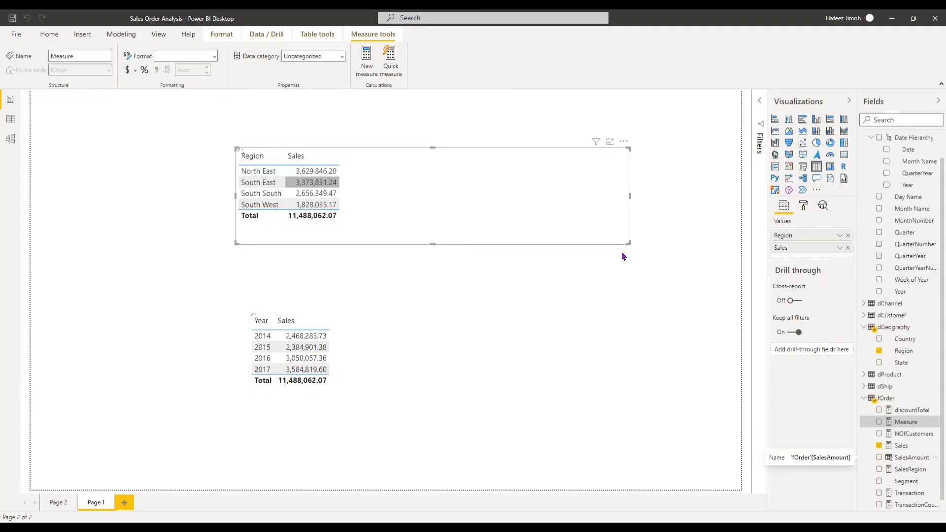
click(915, 427)
key(ctrl+a)
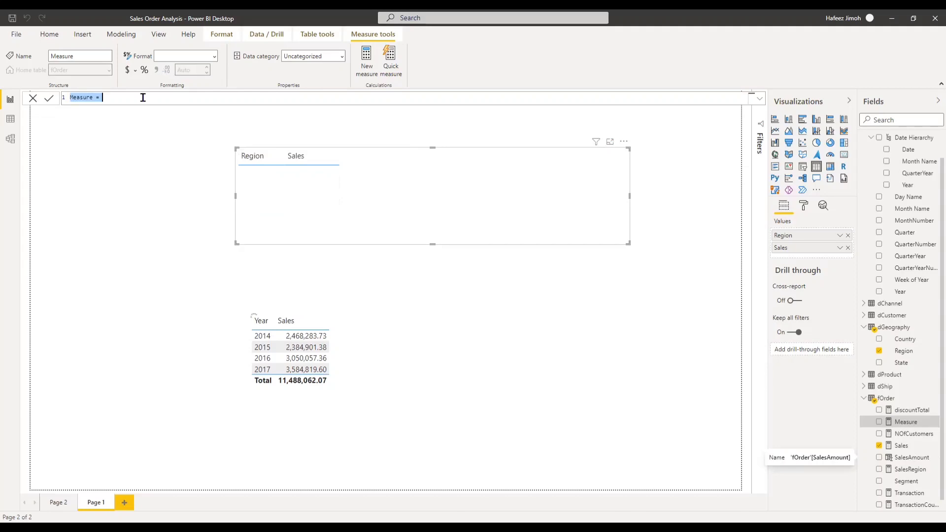
key(BackSpace)
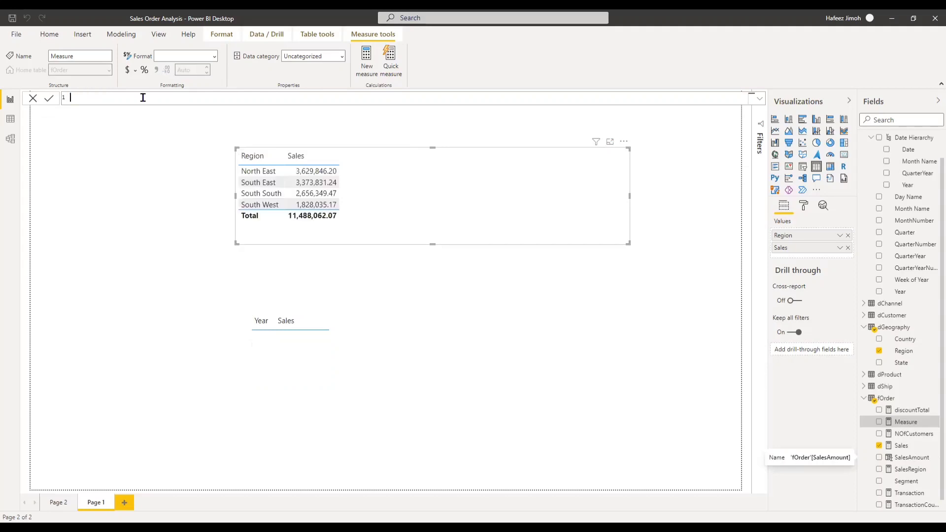
text(SalesTotal)
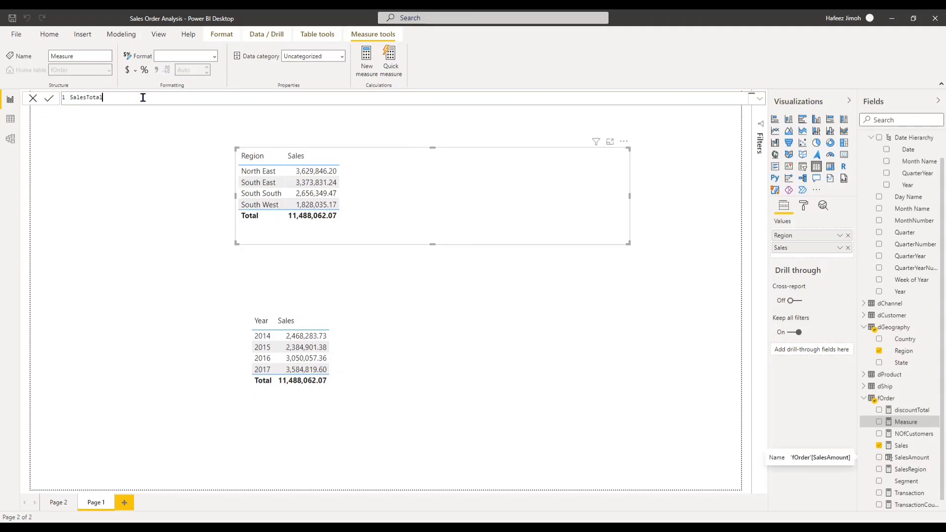
text(Region)
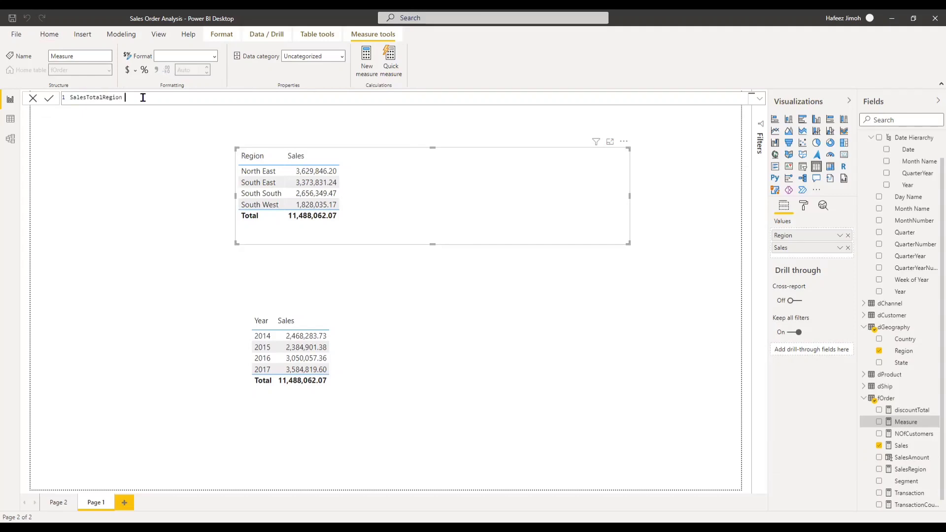
Begin the SalesTotalRegion formula with a CALCULATE function that uses the [Sales] measure as its expression.
text( = ca)
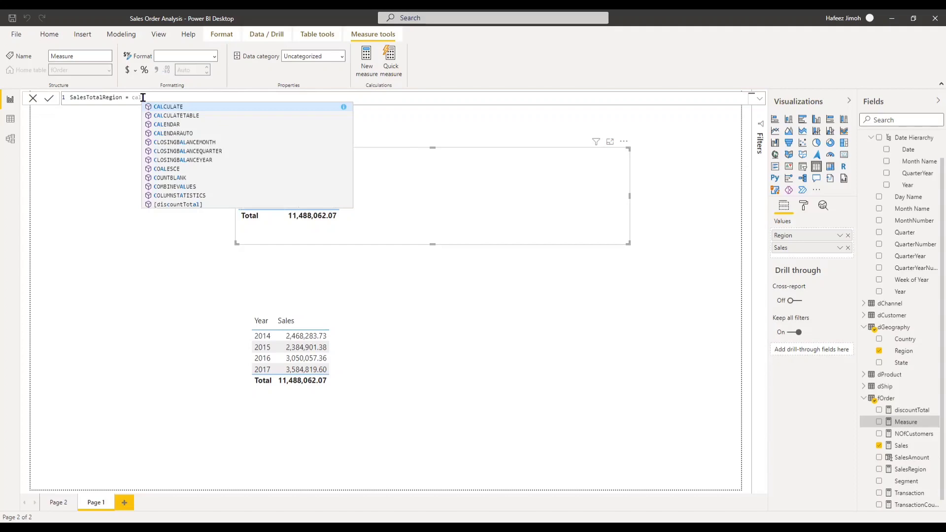
text(l)
key(Tab)
text([s)
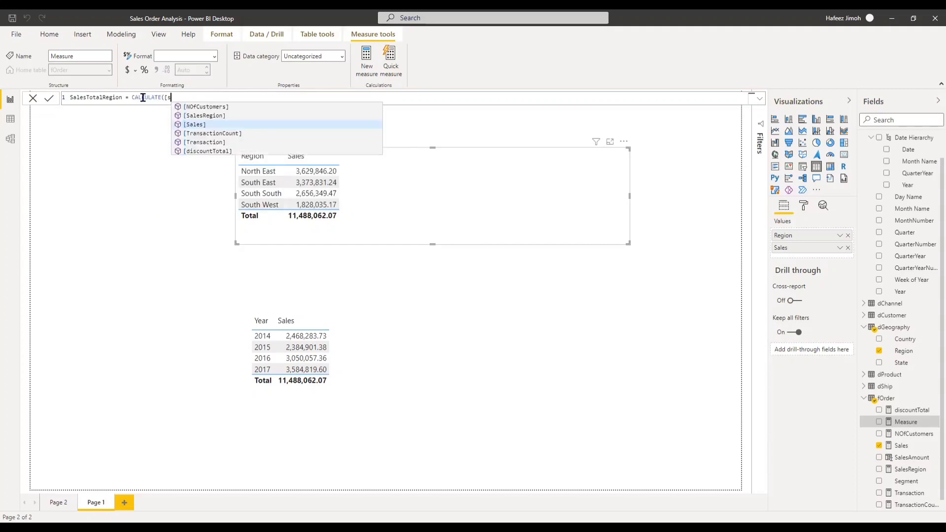
text(a)
key(Tab)
key(BackSpace)
key(BackSpace)
key(BackSpace)
key(BackSpace)
key(BackSpace)
key(BackSpace)
key(BackSpace)
text(])
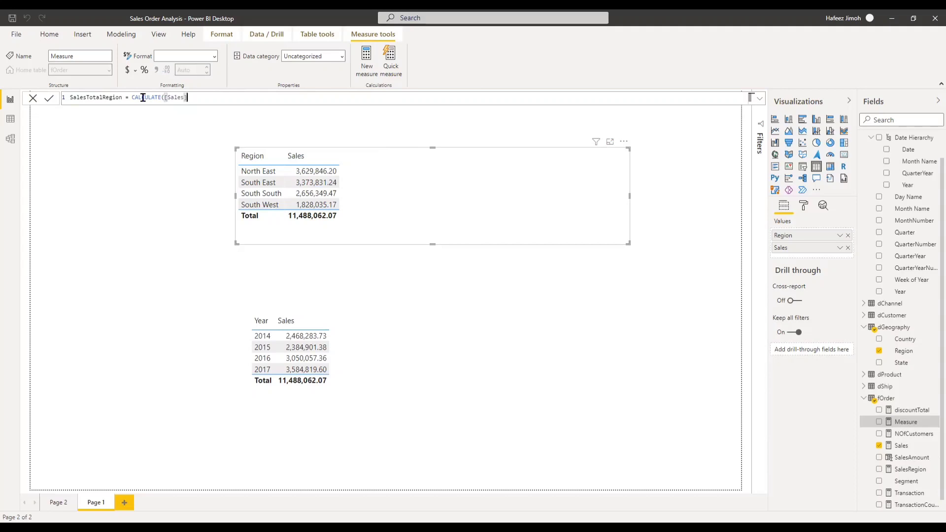
text(,)
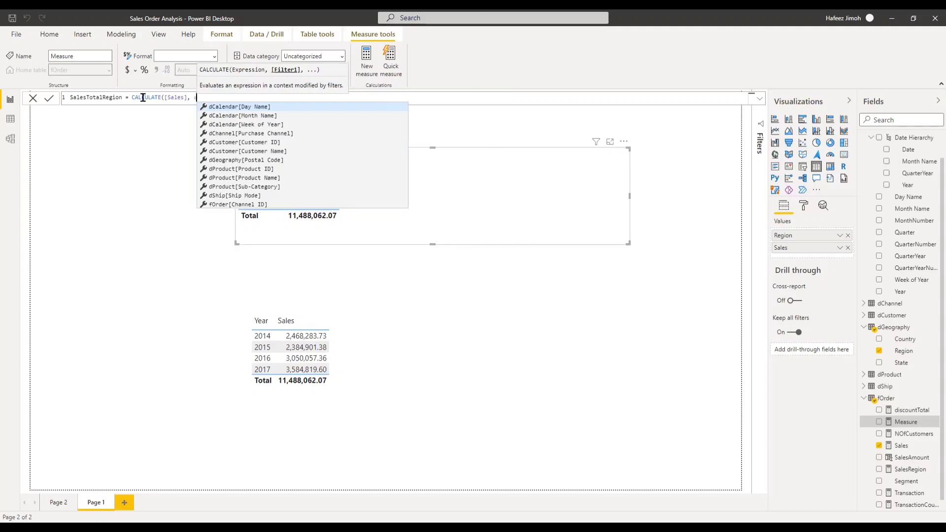
Complete the formula with the filter ALL(dGeography[Region]), commit it, and add SalesTotalRegion to the Region sales table.
text(all)
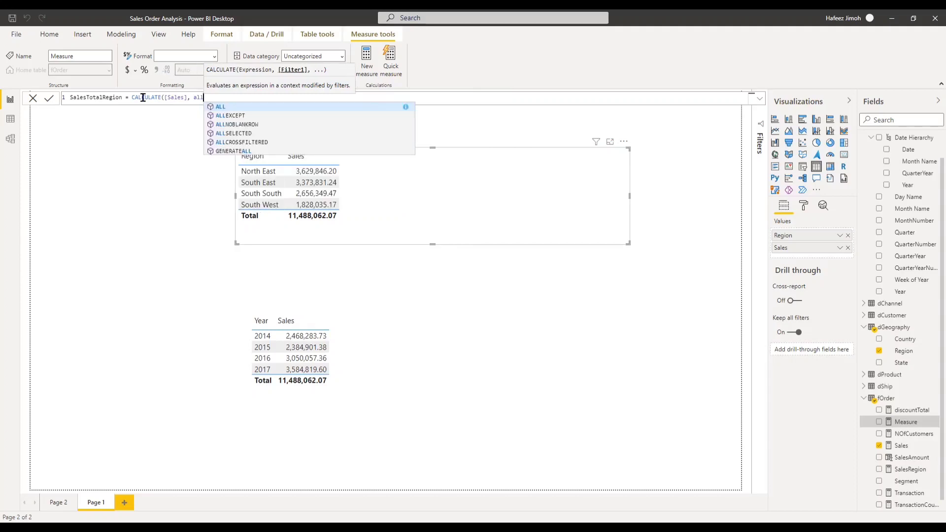
key(Tab)
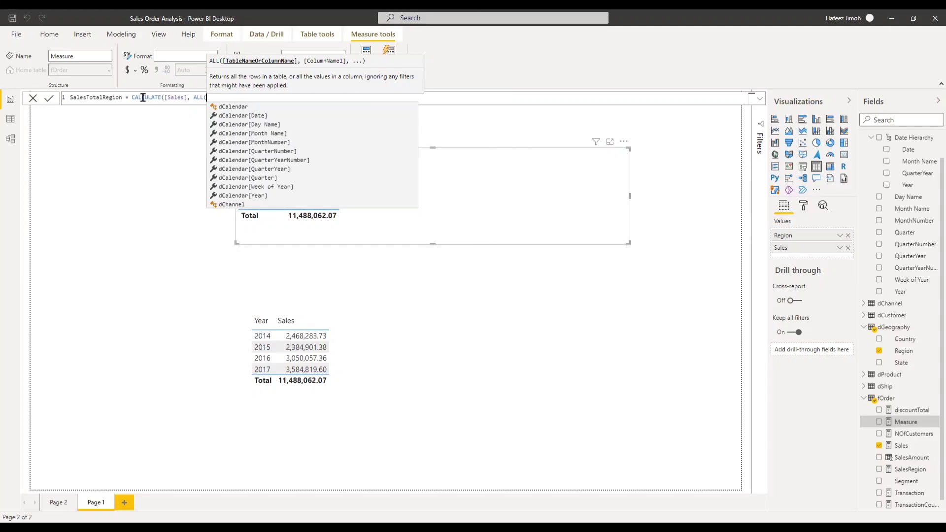
text(dg)
key(Down)
key(Tab)
text())
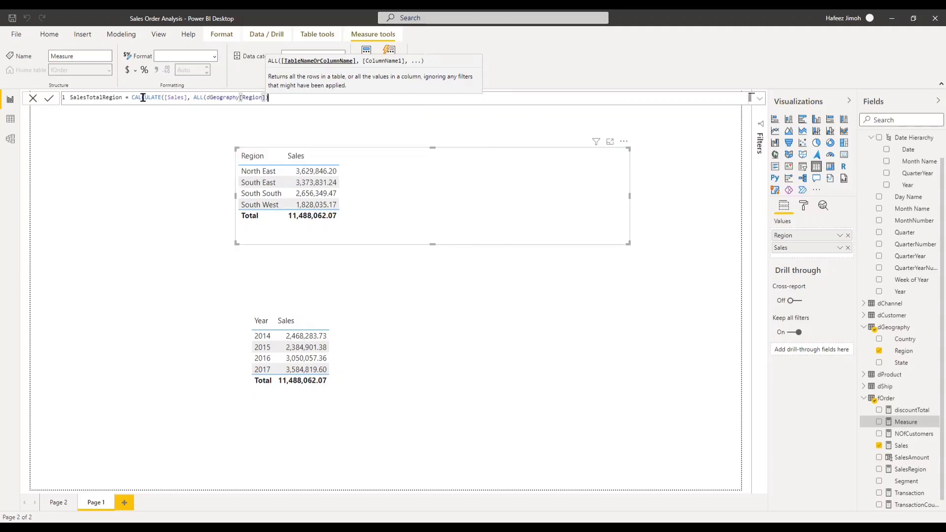
text()))
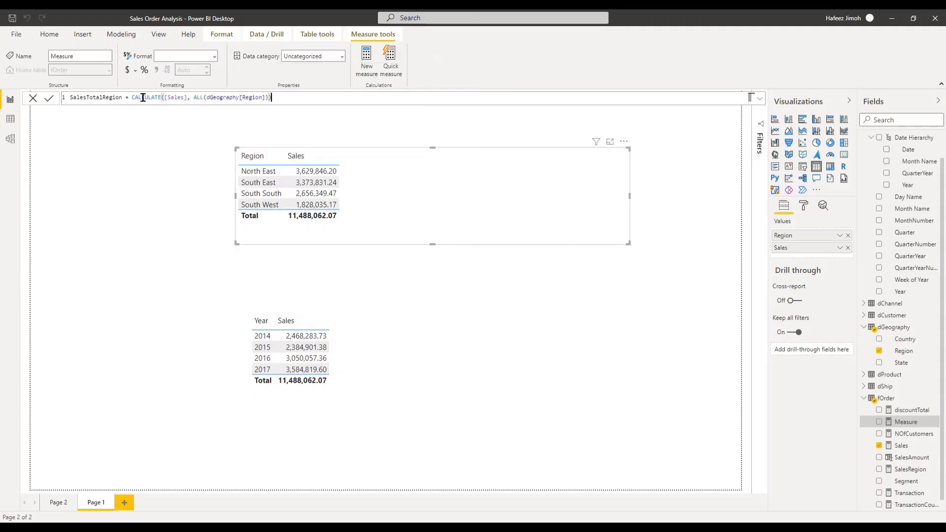
key(Return)
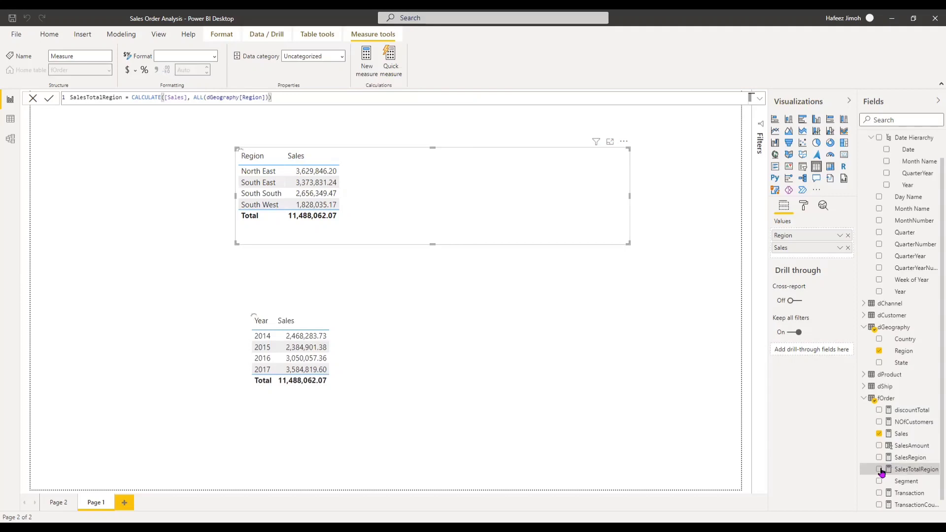
click(879, 470)
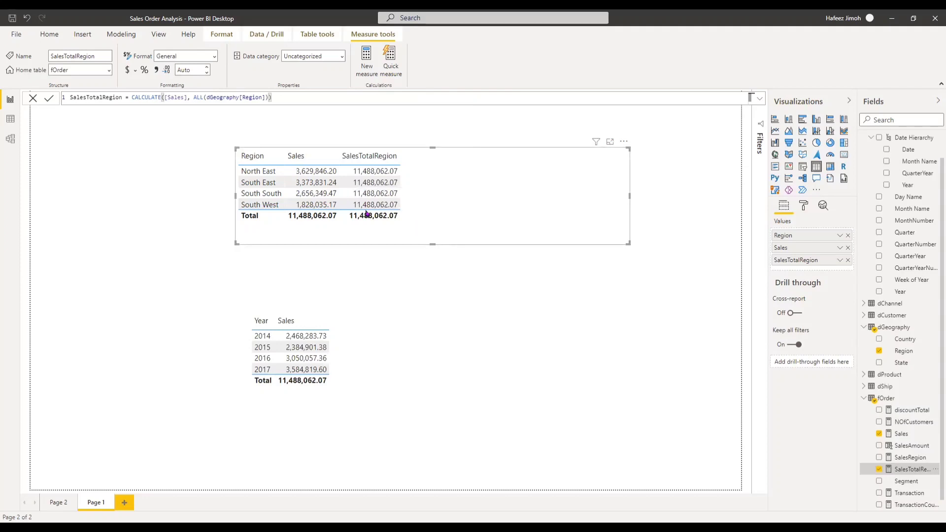
click(308, 160)
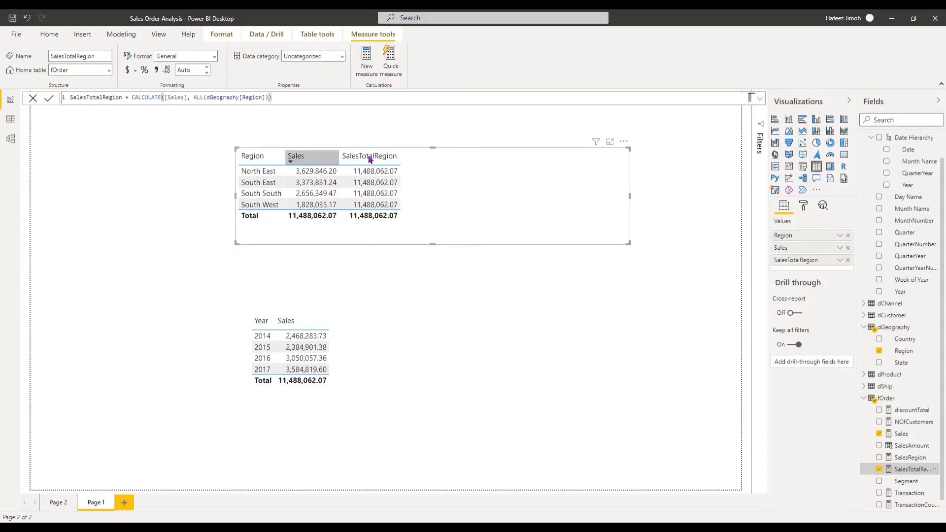
Create another measure in the fOrder table and name it PctRegion.
right_click(907, 470)
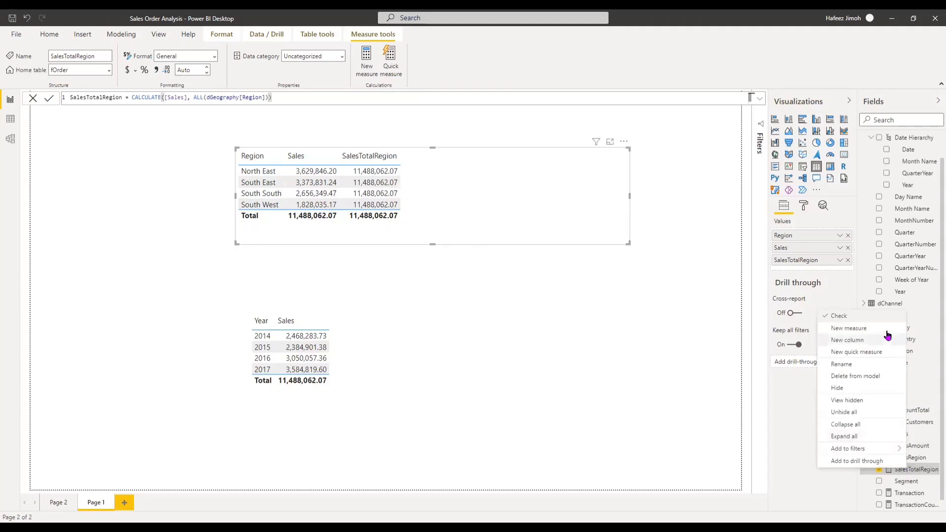
click(886, 333)
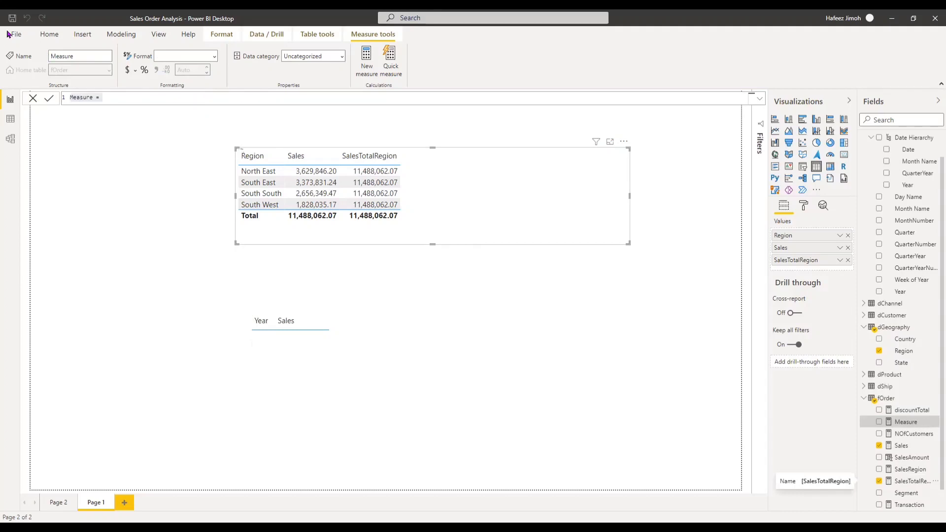
text(P)
key(BackSpace)
text(PctRegion = )
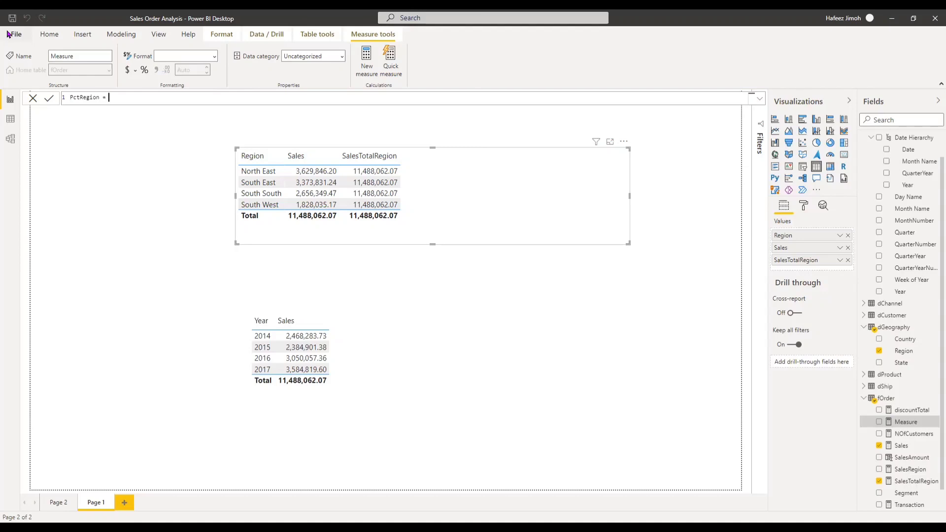
Define PctRegion as DIVIDE([Sales], [SalesTotalRegion]) and commit the formula.
text(div)
key(Tab)
text([s)
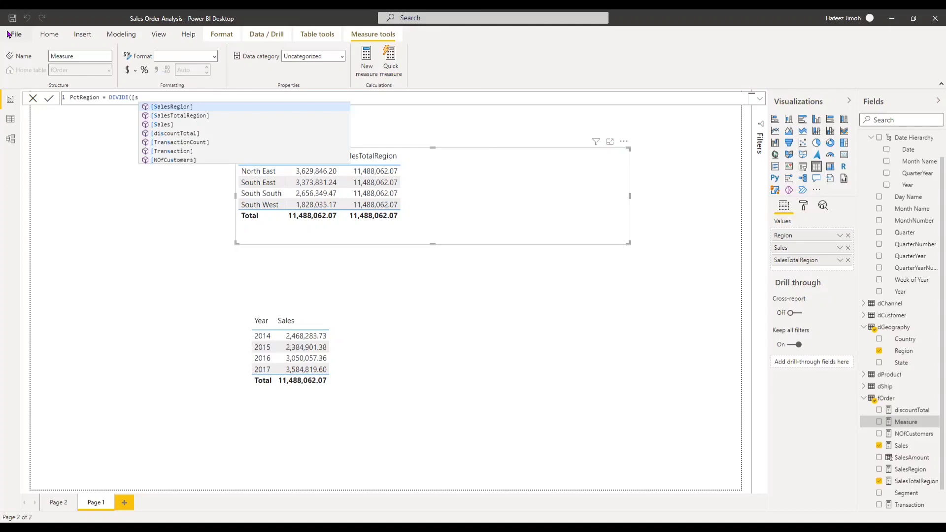
text(ales)
key(Tab)
text(, )
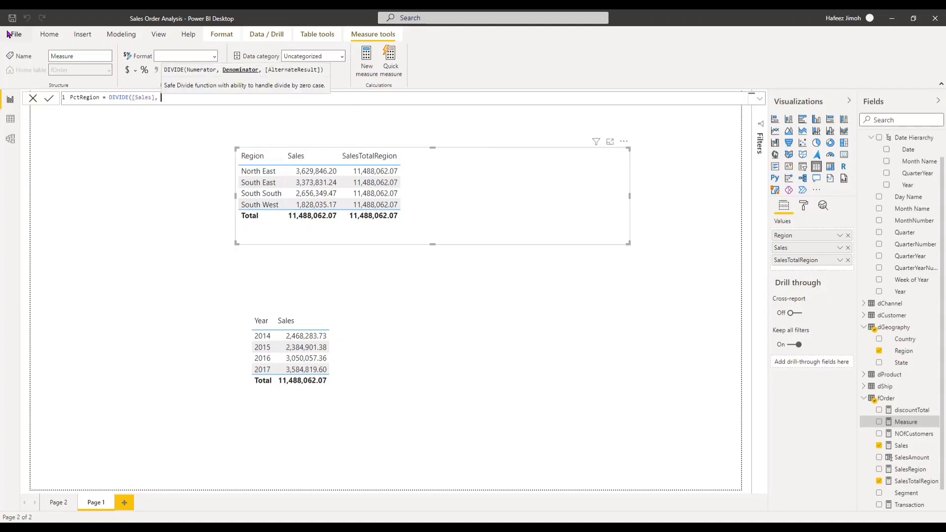
text([Sa)
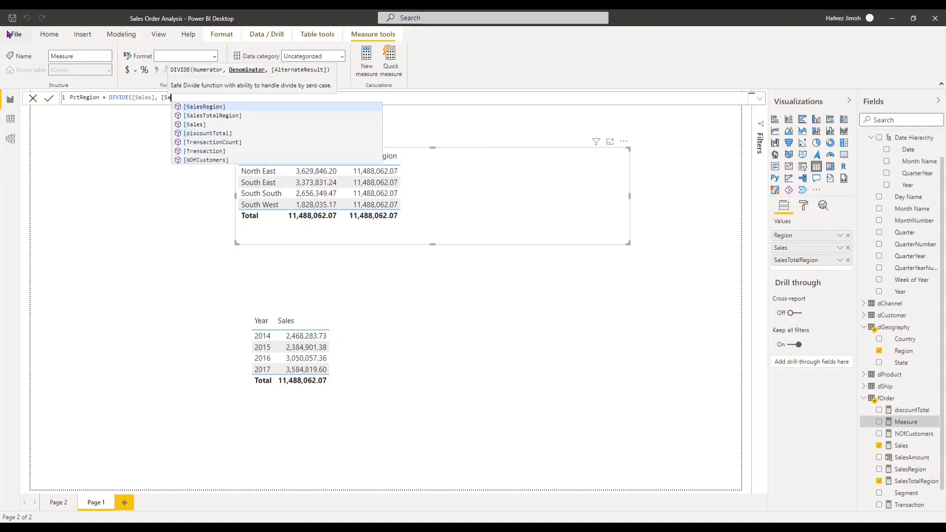
key(Down)
key(Tab)
text())
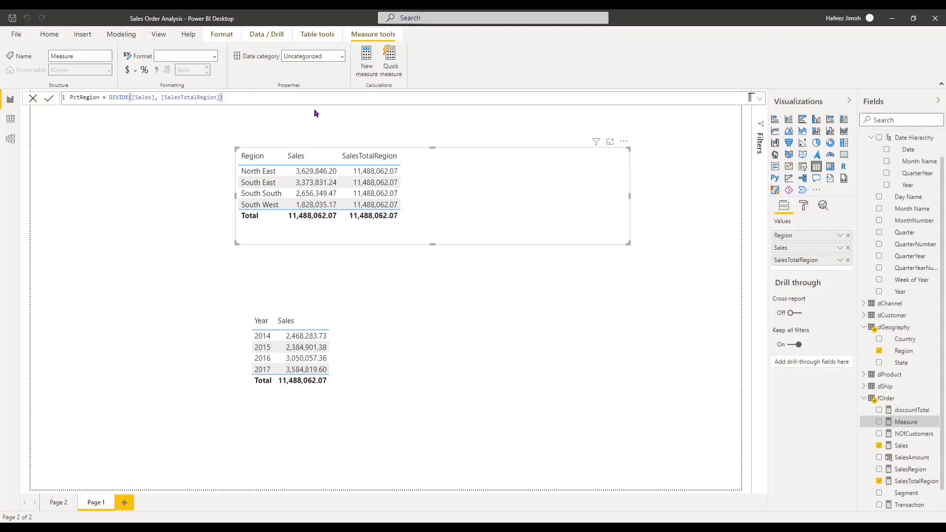
key(Return)
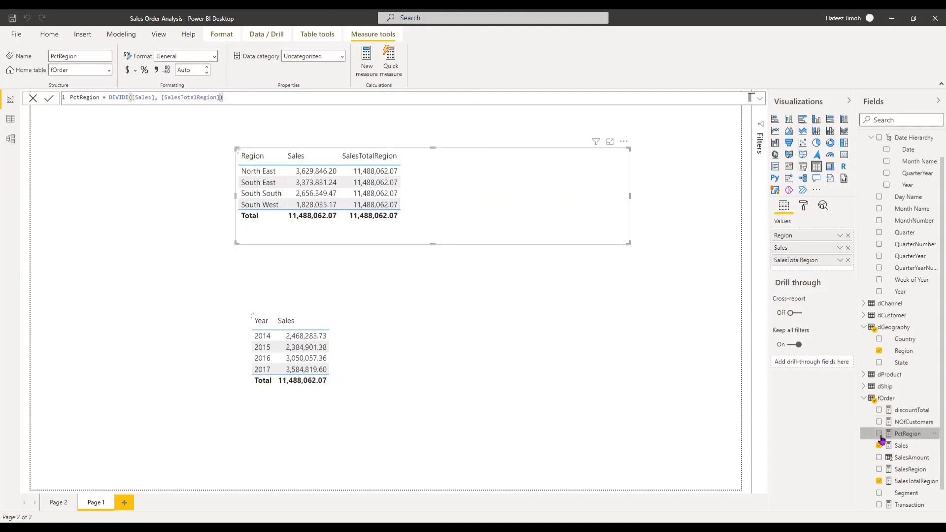
Add PctRegion to the Region sales table and format the measure as a percentage.
click(879, 434)
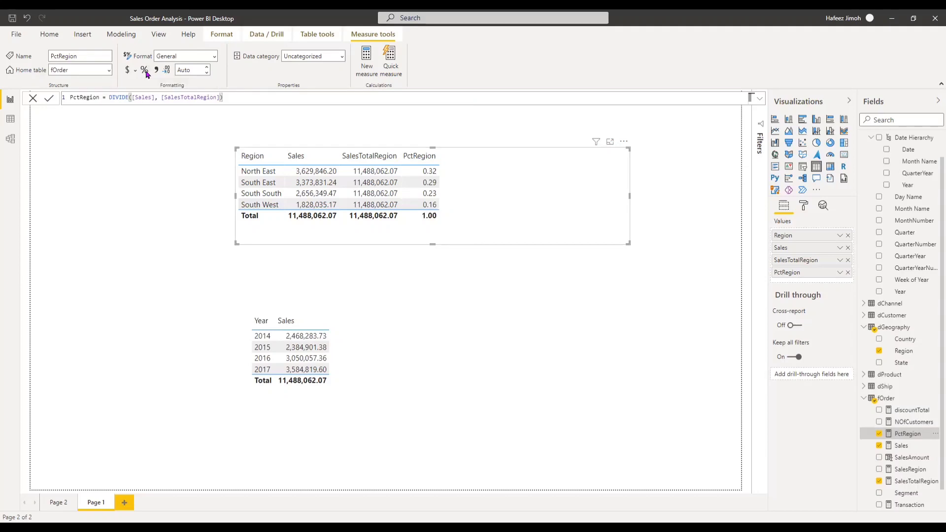
click(146, 71)
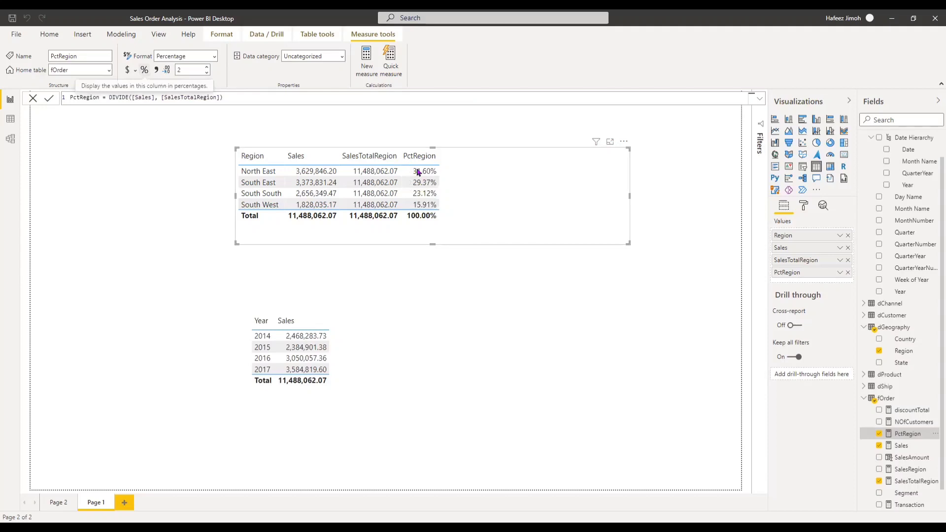
click(377, 167)
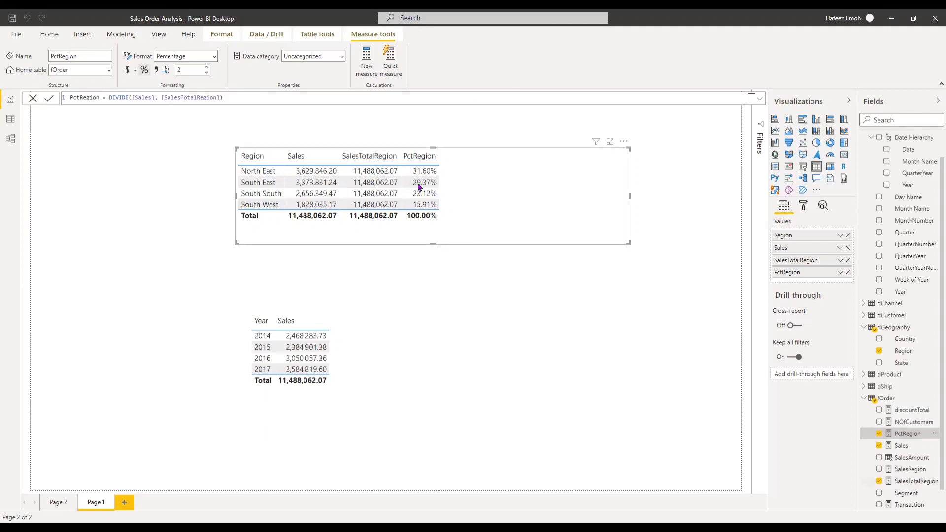
click(420, 156)
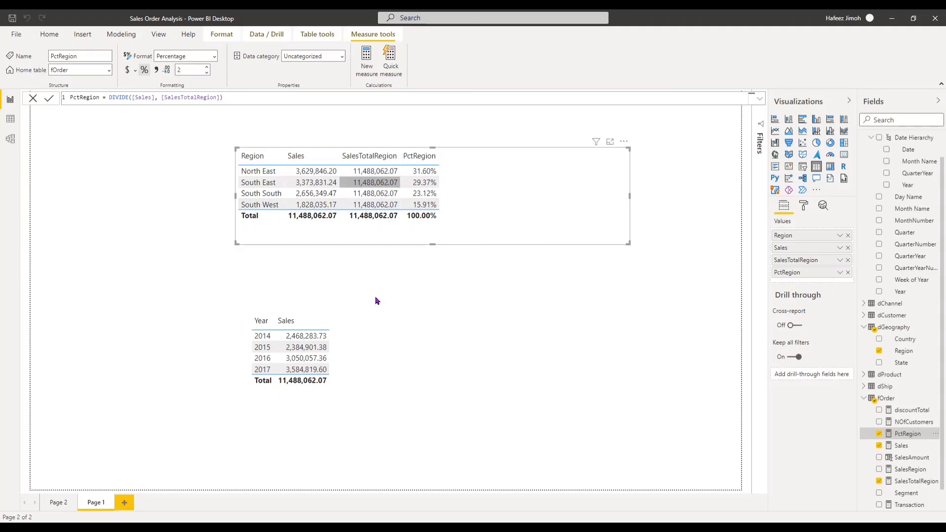
Try the SalesTotalRegion measure in the Year sales table, and remove it from that table again.
click(374, 341)
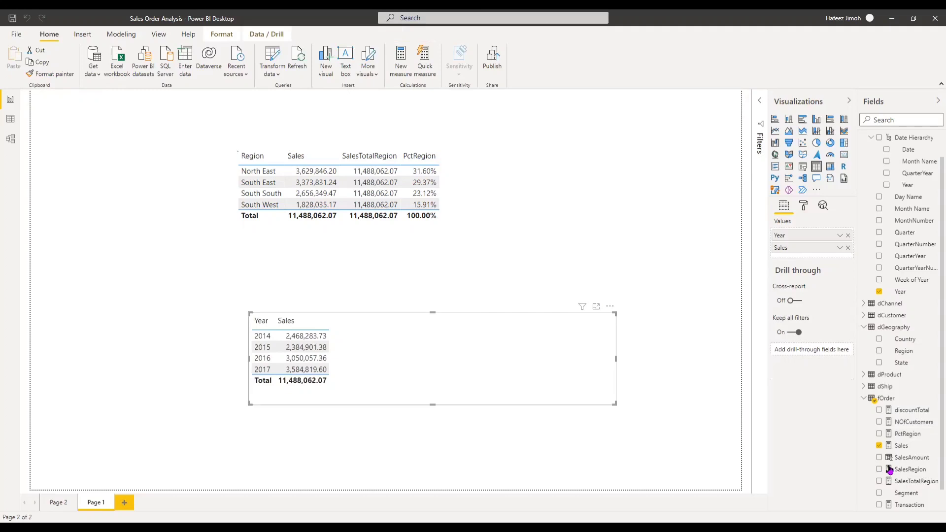
scroll(887, 477, down, 1)
scroll(884, 461, down, 1)
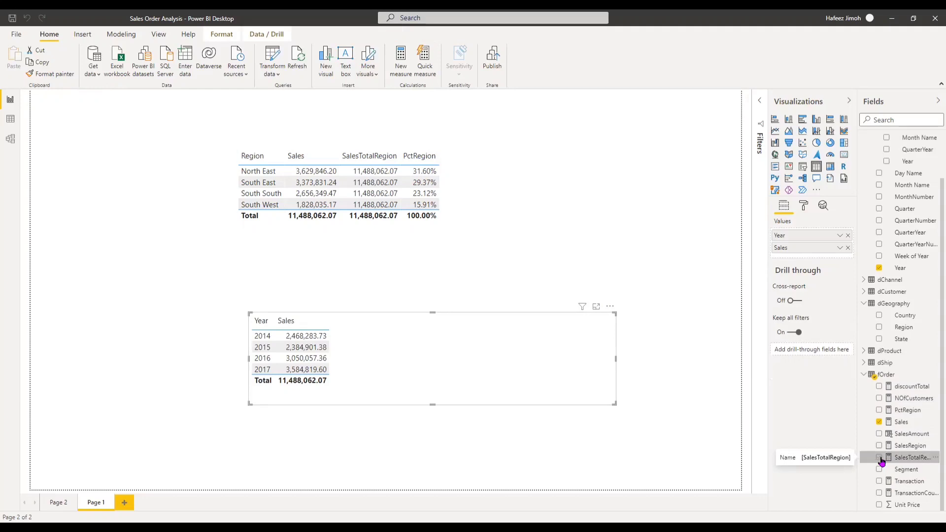
click(882, 461)
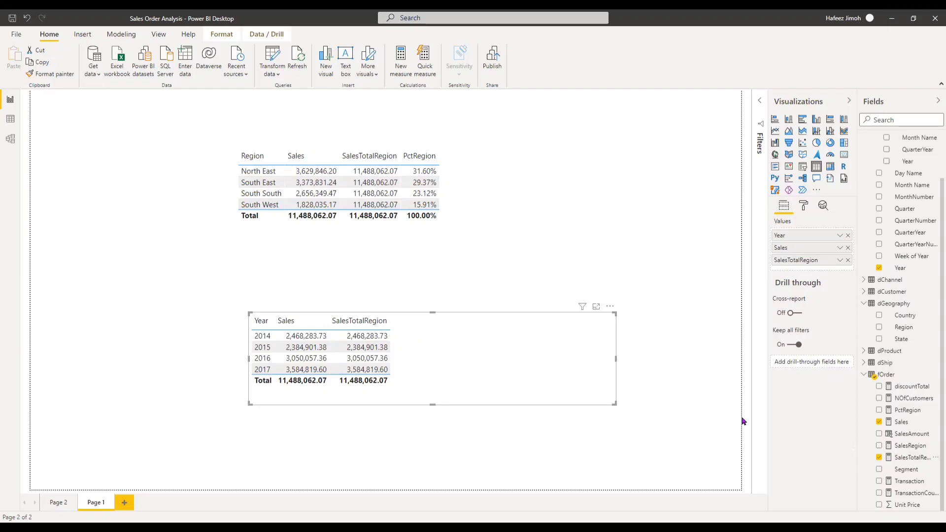
click(880, 458)
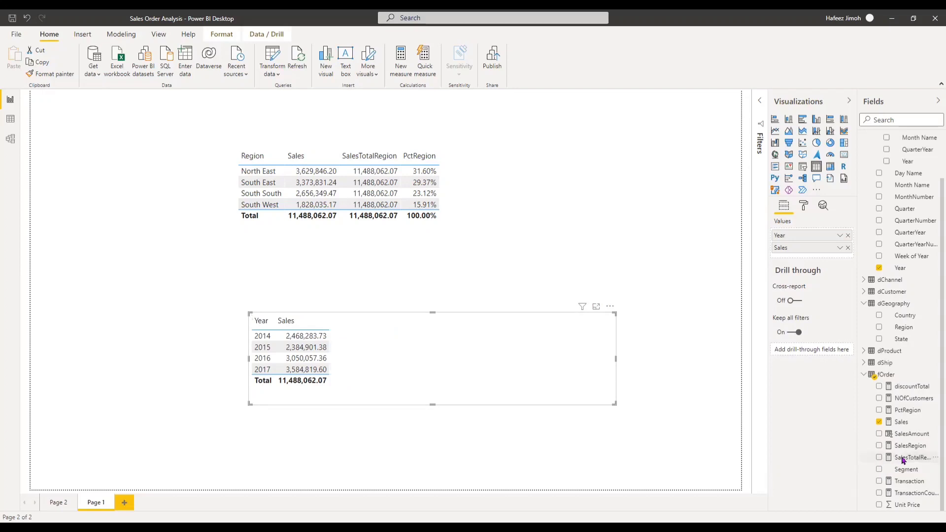
right_click(902, 459)
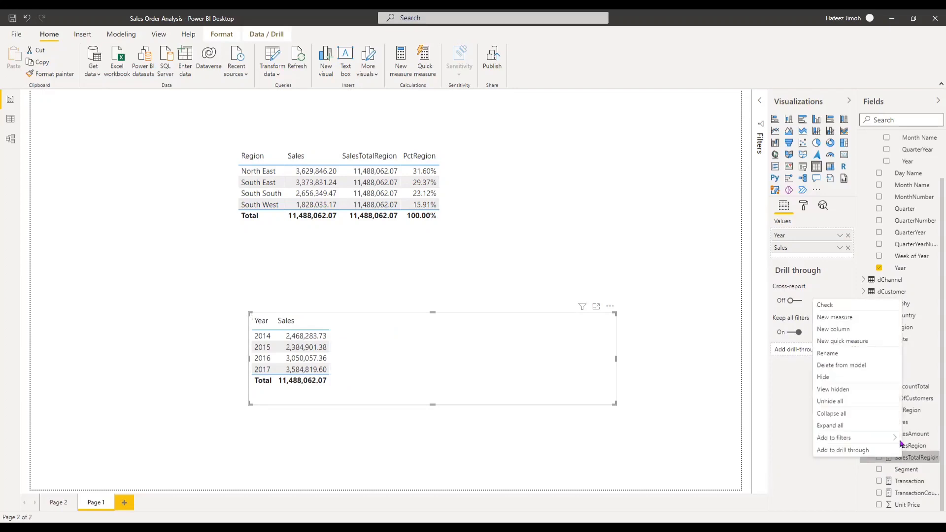
click(880, 321)
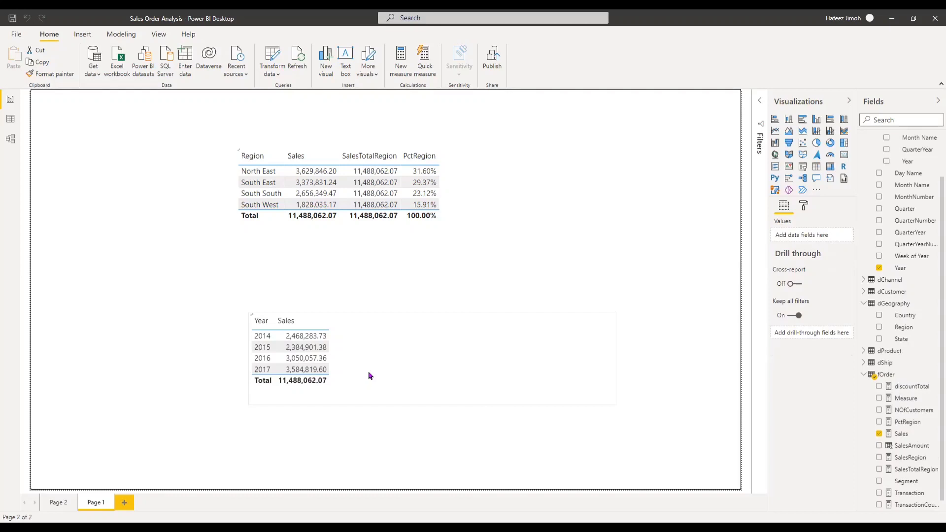
click(254, 222)
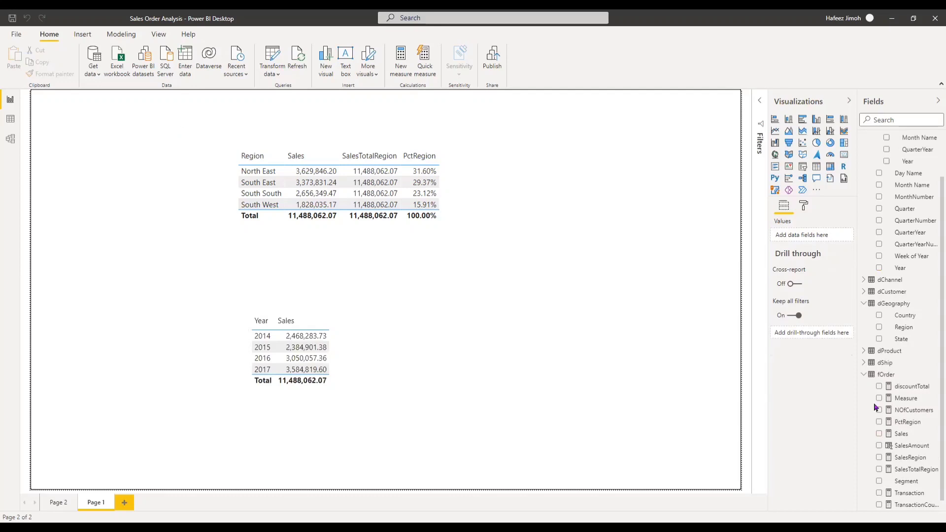
Create a new measure in the fOrder table and name it PctYear, with its formula starting on a second line.
right_click(902, 438)
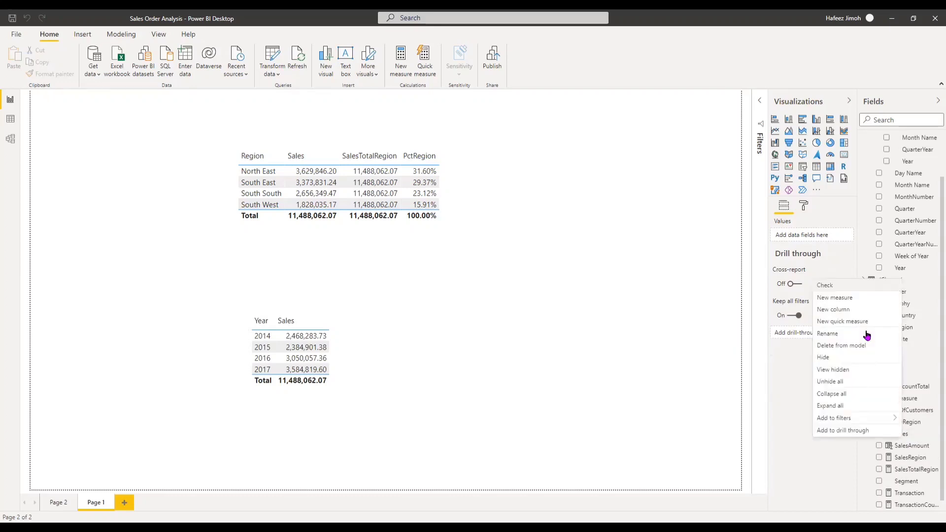
click(875, 302)
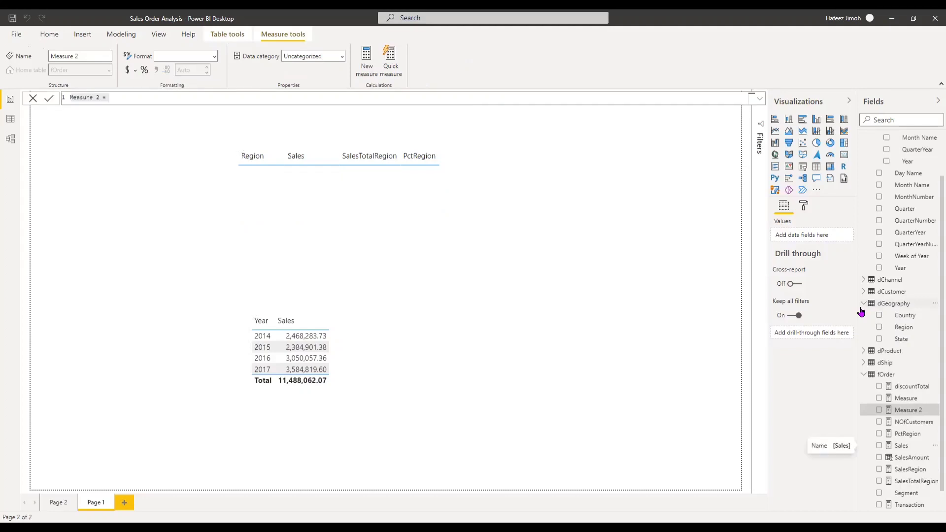
key(BackSpace)
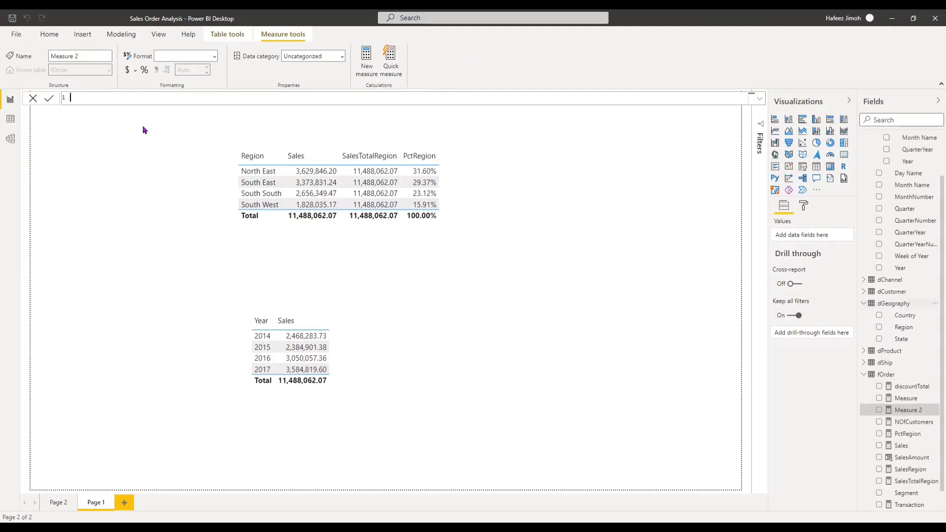
text(SalesT)
text(ot)
text(al)
text(Year)
key(ctrl+BackSpace)
text(Pc)
key(BackSpace)
text(ctYeat)
key(BackSpace)
key(BackSpace)
text(r =)
key(shift+Return)
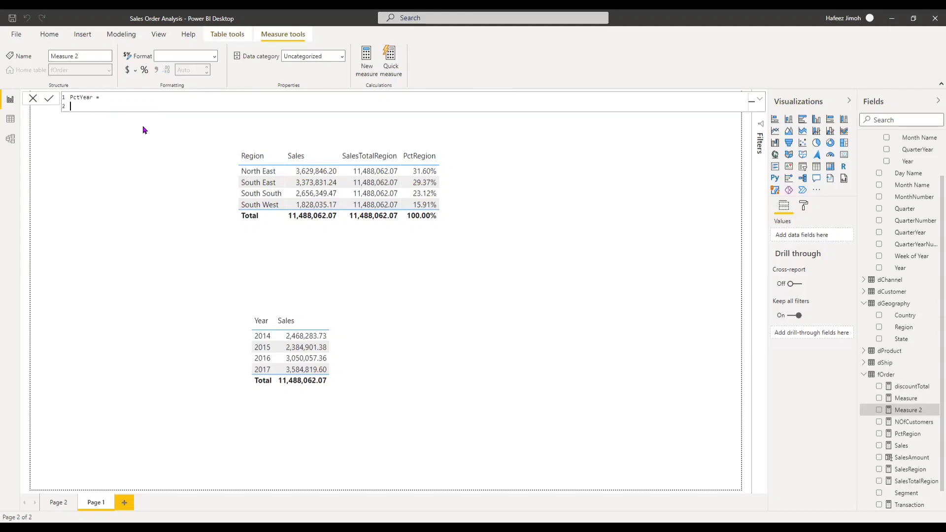
text(S)
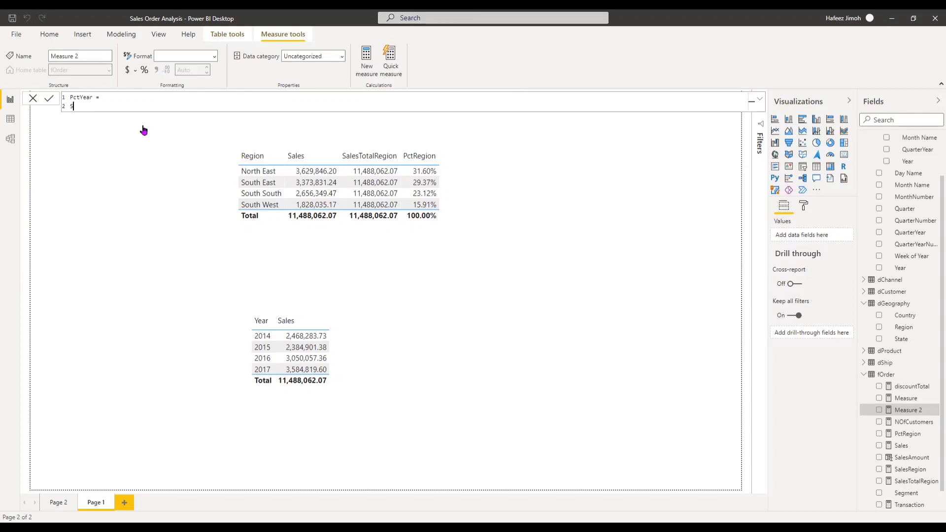
text(ales)
key(BackSpace)
key(BackSpace)
key(BackSpace)
key(BackSpace)
key(BackSpace)
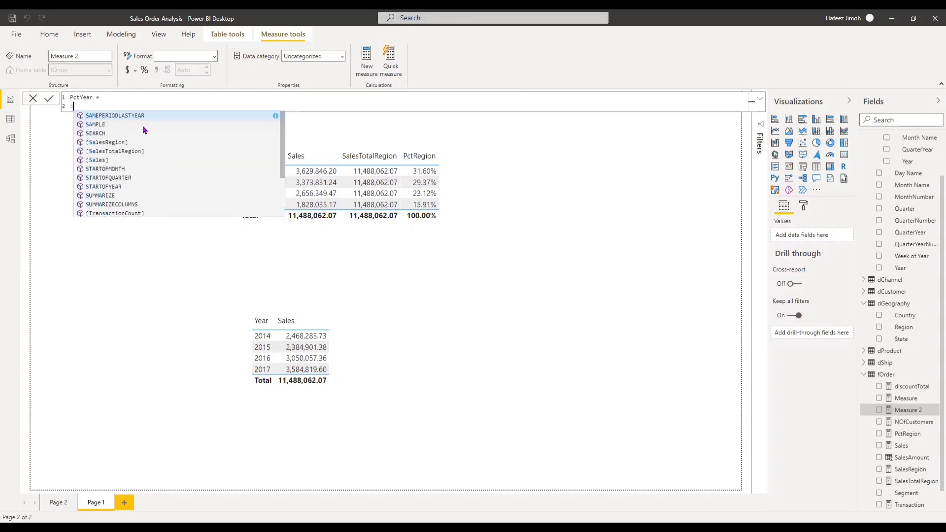
Declare a variable named SalesTotalYear in the PctYear formula.
text(VA)
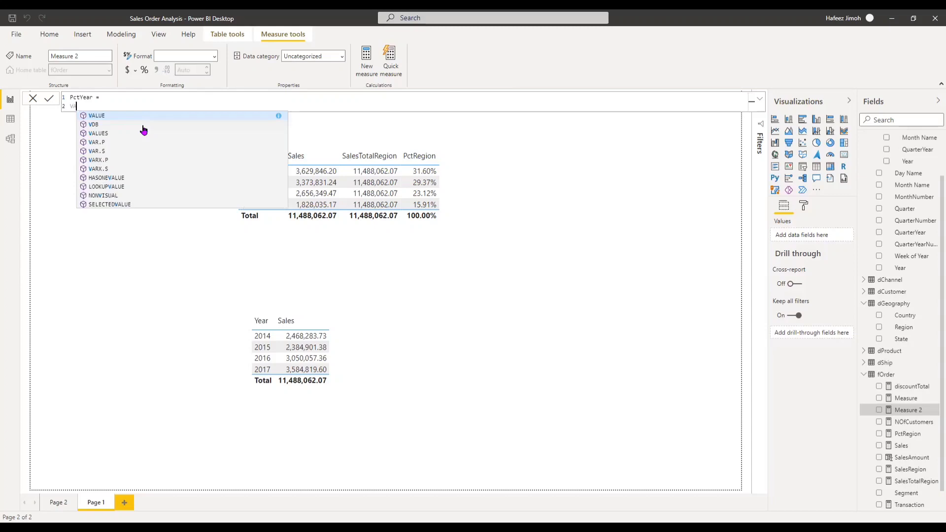
text(R = )
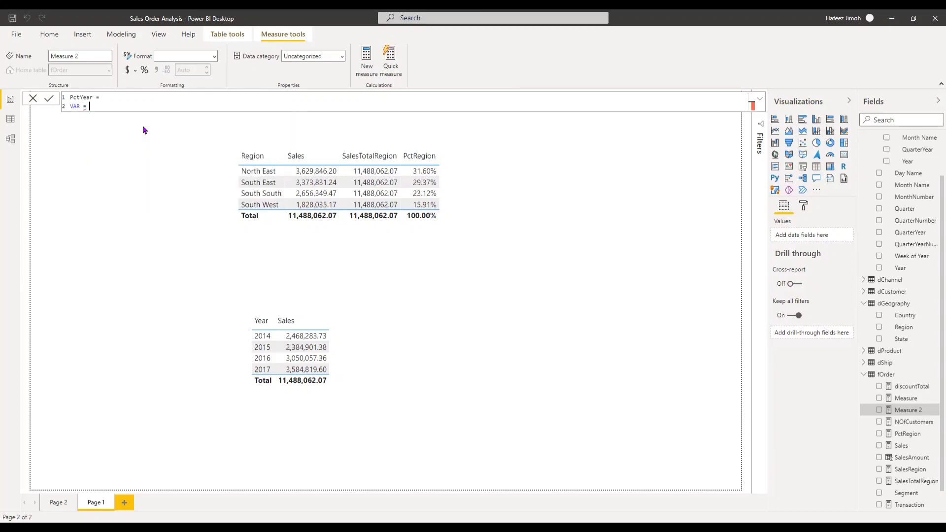
text(ca)
text(l)
text(cu)
text(l)
key(BackSpace)
key(BackSpace)
key(BackSpace)
key(BackSpace)
key(BackSpace)
key(BackSpace)
key(BackSpace)
key(BackSpace)
text(SalesTotalYear = Ca)
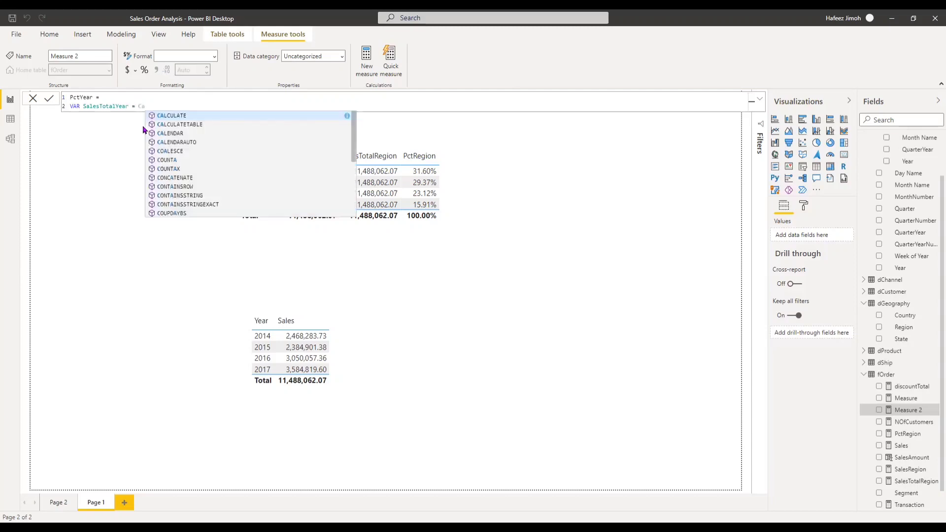
Begin the SalesTotalYear expression with CALCULATE, using [Sales] as its first argument.
text(al)
key(Down)
key(Tab)
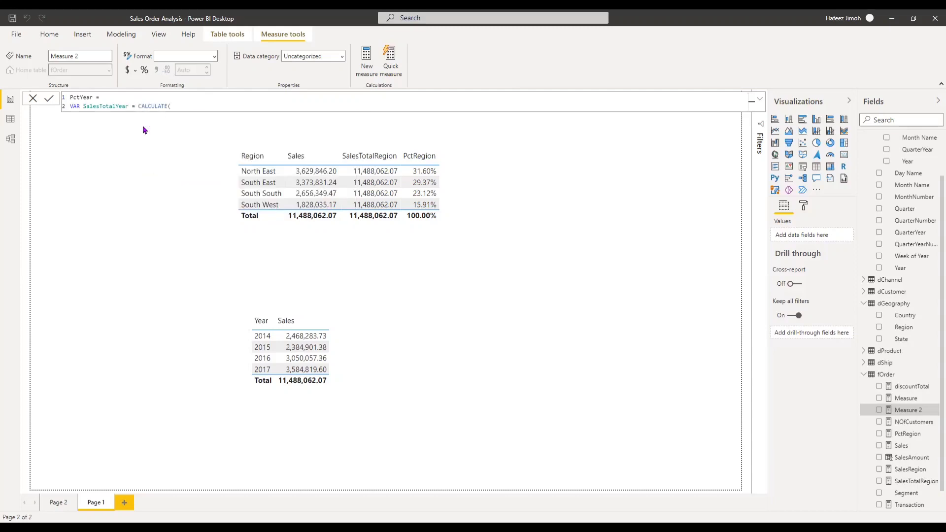
text([S)
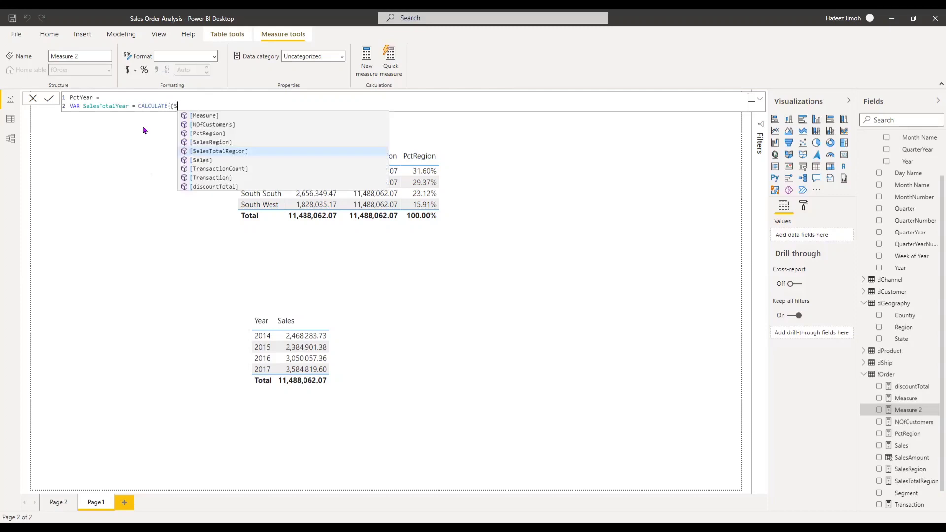
key(Tab)
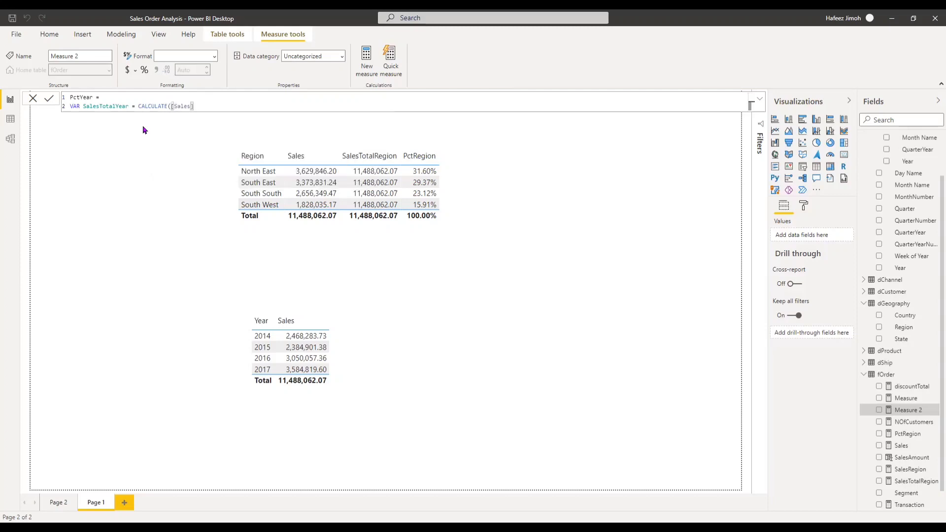
text(, )
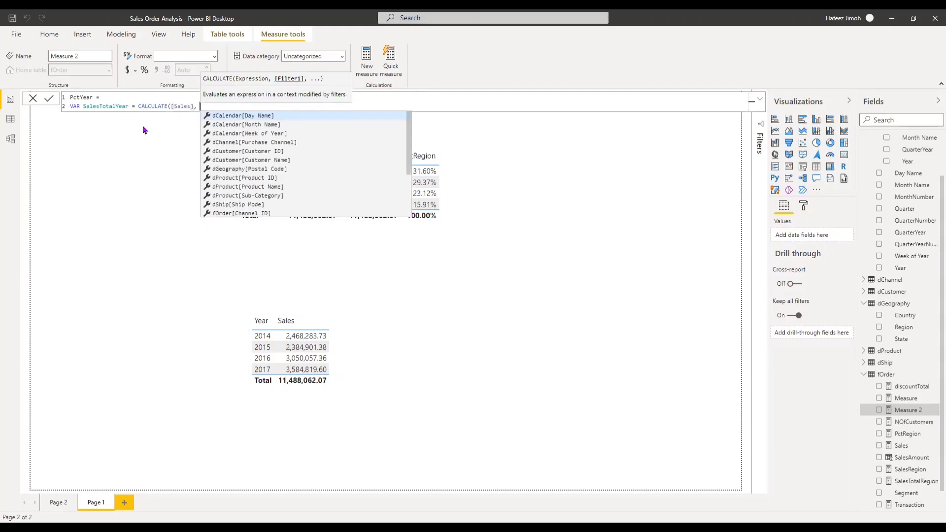
Add ALL(dCalendar[Year]) as the CALCULATE filter, close the expression and start a new formula line.
text(all)
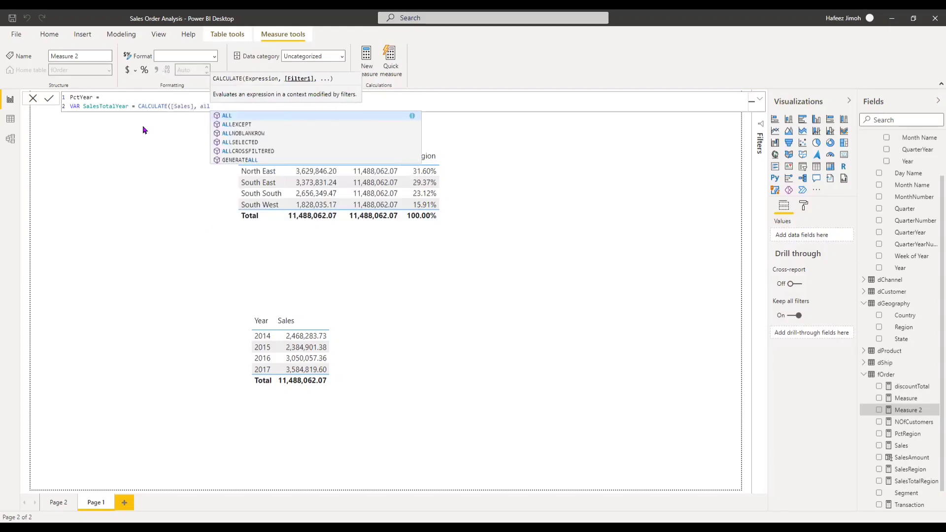
key(Tab)
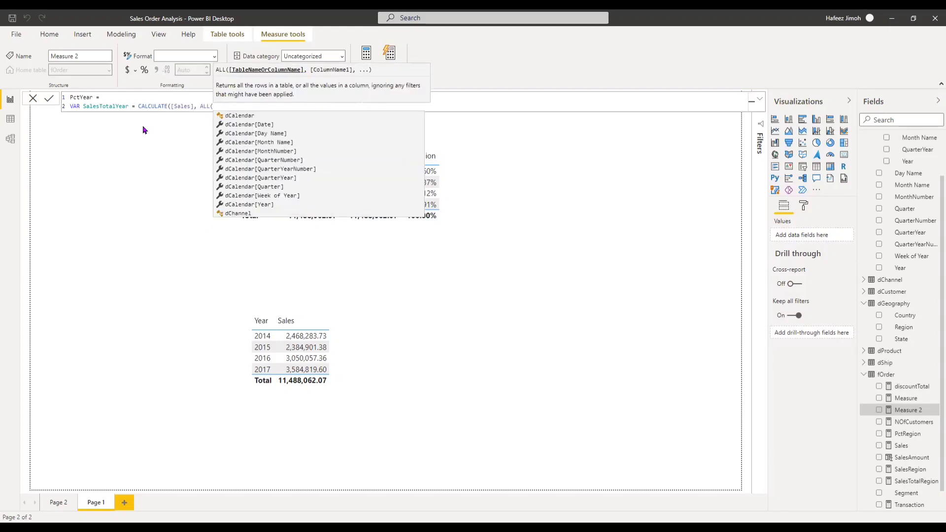
text(dc)
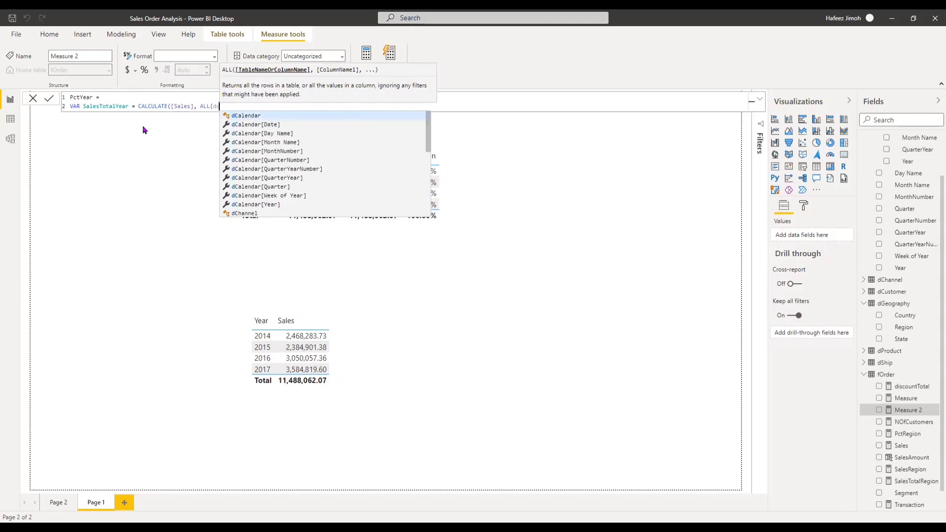
key(Down)
key(Down)
key(Down)
key(Down)
key(Down)
key(Down)
key(Down)
key(Down)
key(Down)
key(Down)
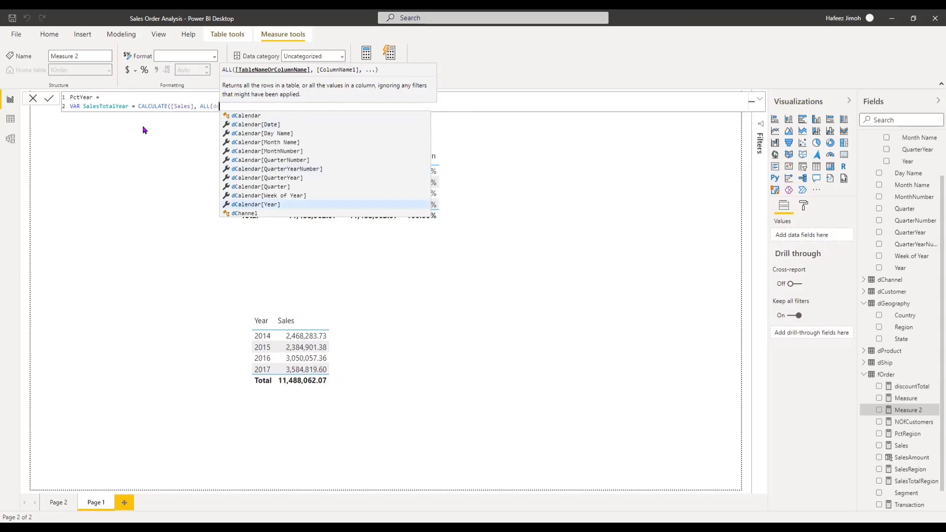
key(Tab)
text()))
key(shift+Return)
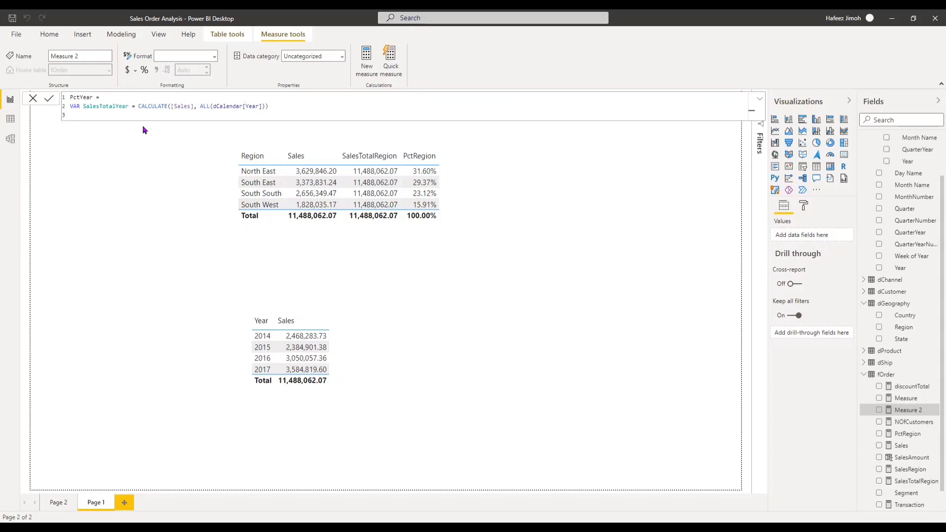
Add the line result = DIVIDE([Sales], SalesTotalYear) and return result on the line below.
text(result = div)
key(Tab)
text([s)
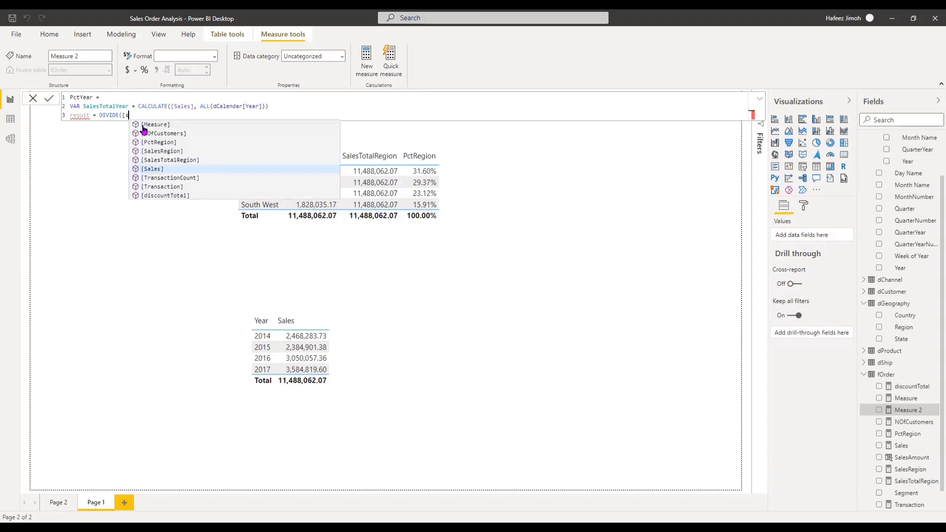
key(Tab)
text(, S)
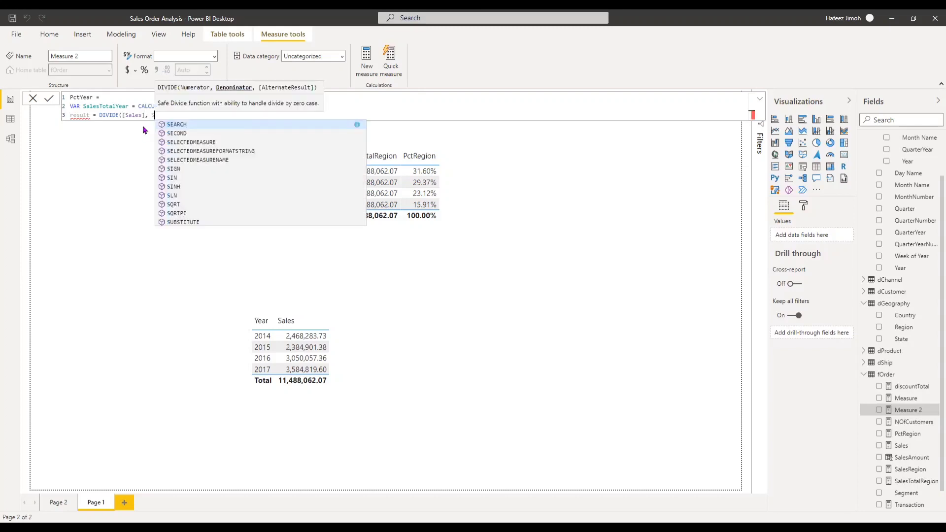
text(ales)
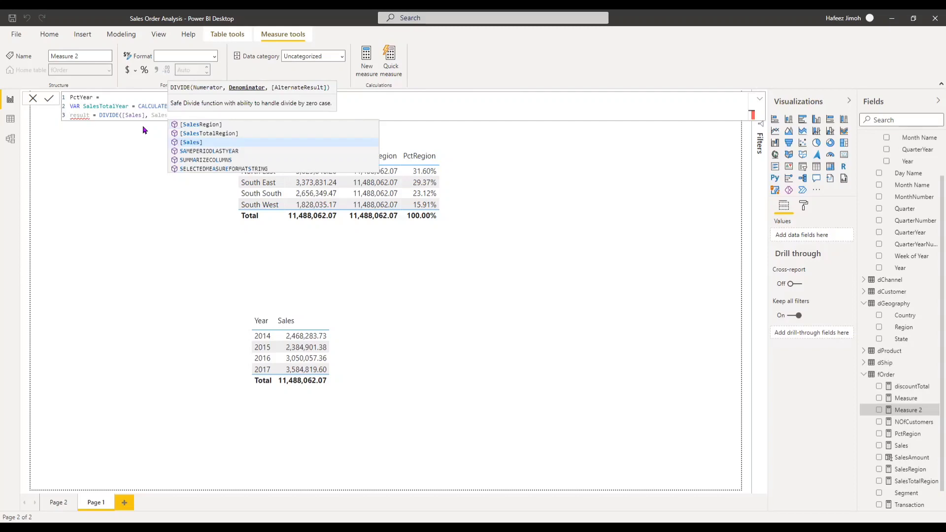
text(Tota)
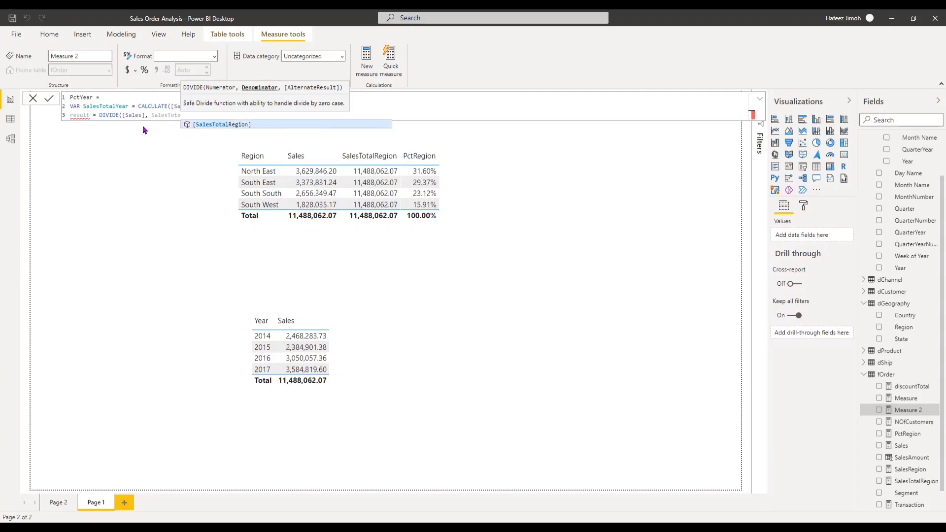
text(lYear)
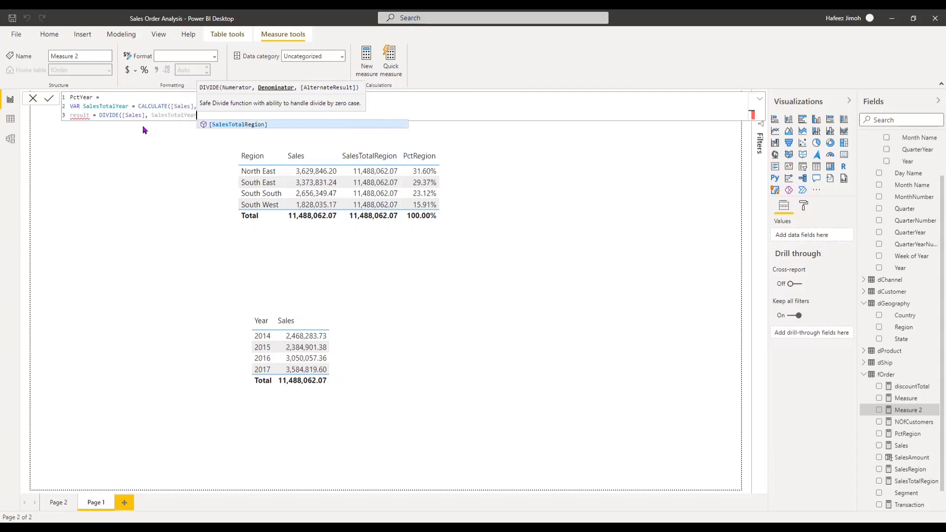
key(Escape)
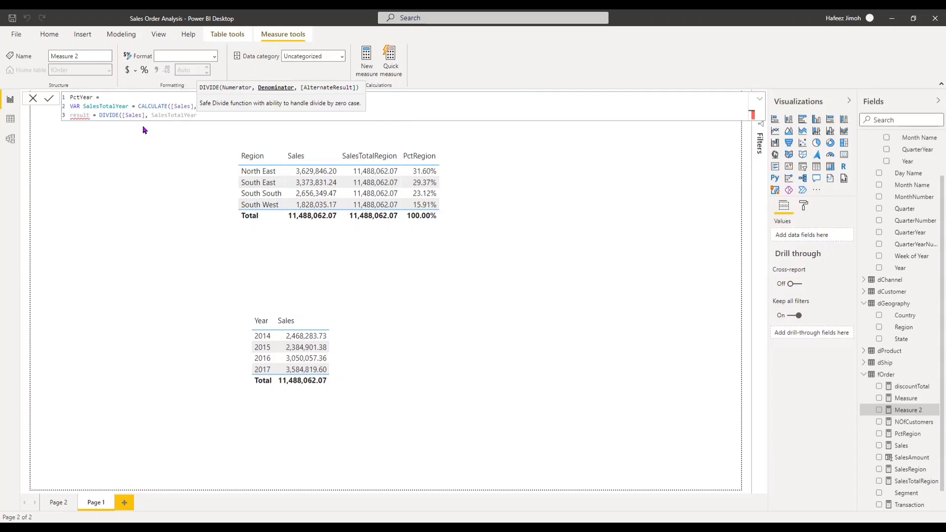
text())
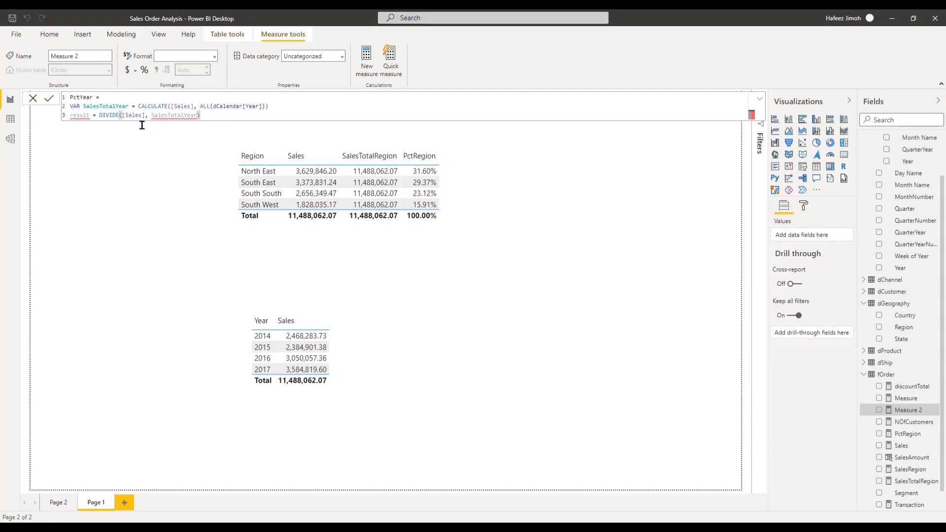
key(shift+Return)
text(return result)
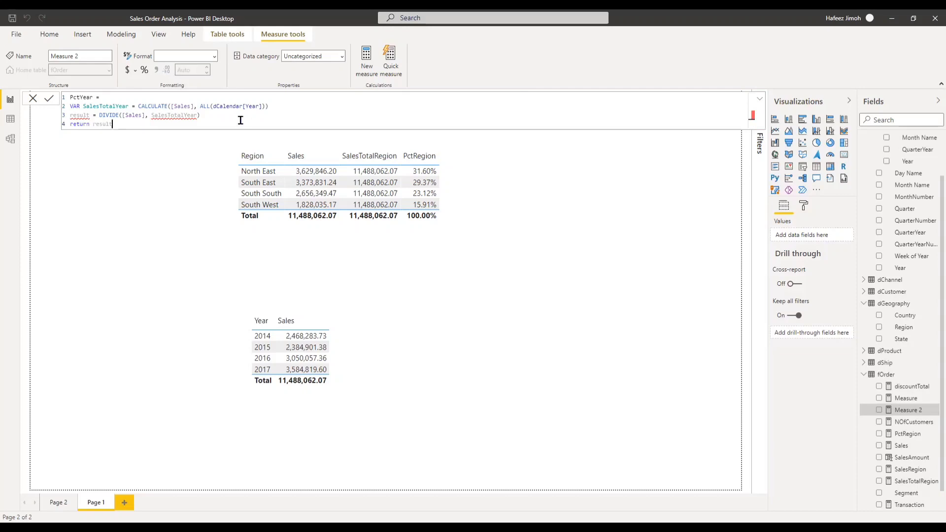
Try to replace the SalesTotalYear denominator in DIVIDE with a bracketed measure reference.
key(Up)
key(End)
key(Left)
key(ctrl+BackSpace)
text([Sal)
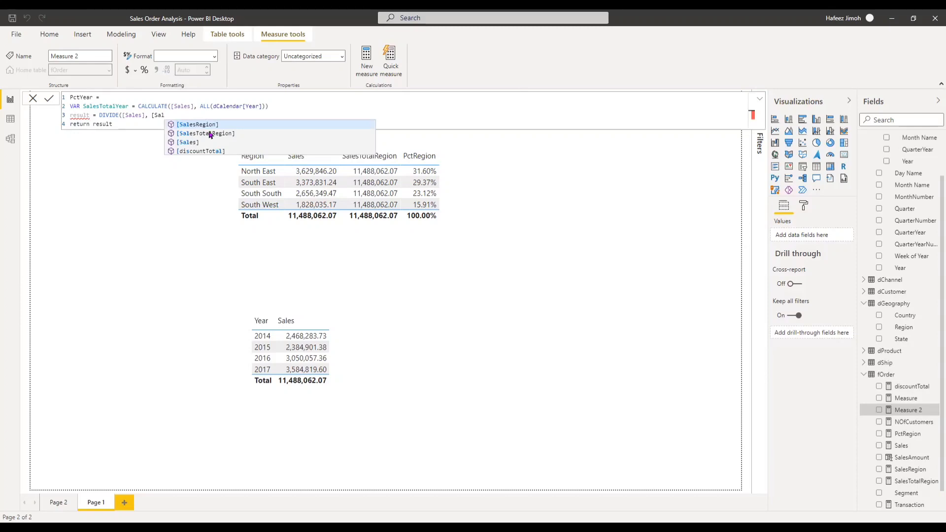
text(e)
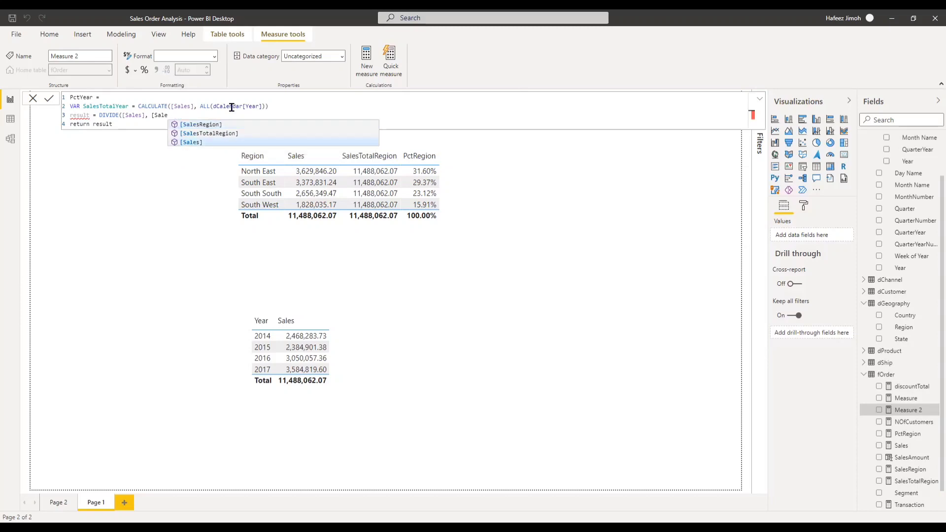
Declare result as a variable by adding VAR at the start of its formula line.
key(Left)
key(Left)
key(Left)
key(Left)
key(Left)
key(Left)
key(Left)
key(Left)
key(Left)
key(Left)
key(Left)
key(Left)
key(Left)
key(Left)
key(Home)
text(VAR)
Complete the DIVIDE expression with SalesTotalYear as its denominator and commit the PctYear formula.
key(ctrl+Right)
key(ctrl+Right)
key(ctrl+Right)
key(ctrl+Right)
key(ctrl+Right)
key(ctrl+Right)
key(End)
key(BackSpace)
key(BackSpace)
key(BackSpace)
key(BackSpace)
key(BackSpace)
key(BackSpace)
text(Sales)
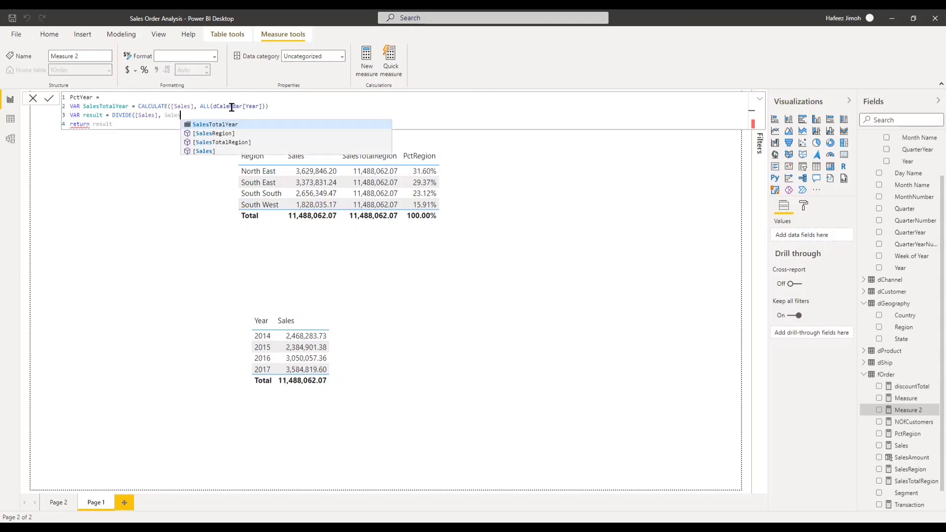
text(TotalYear)
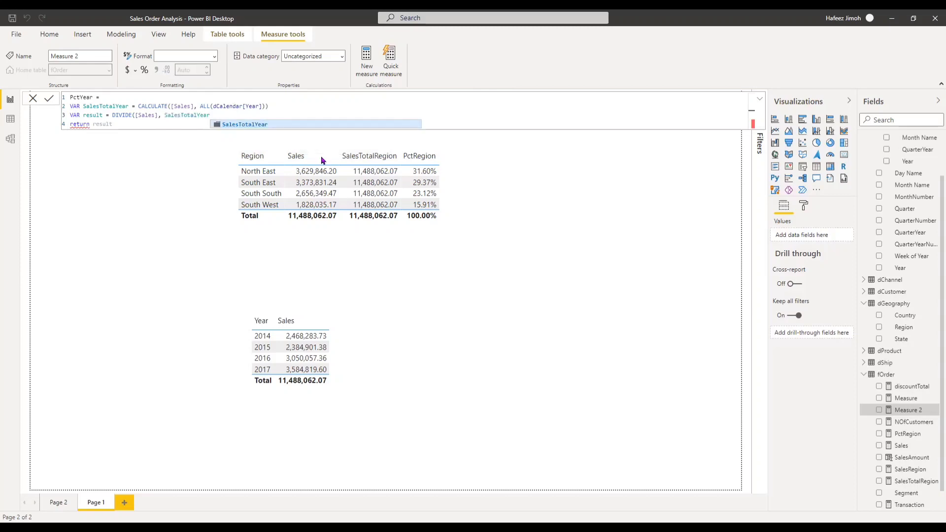
text())
key(Down)
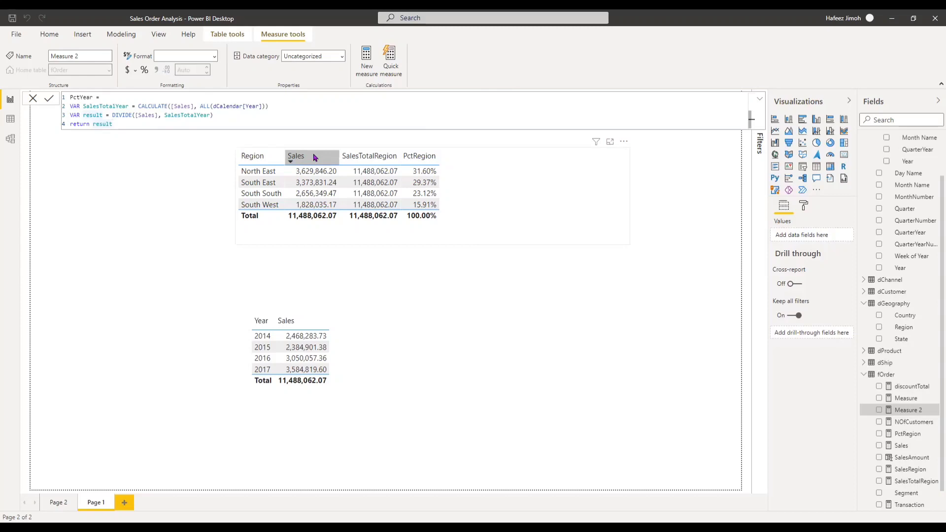
click(314, 157)
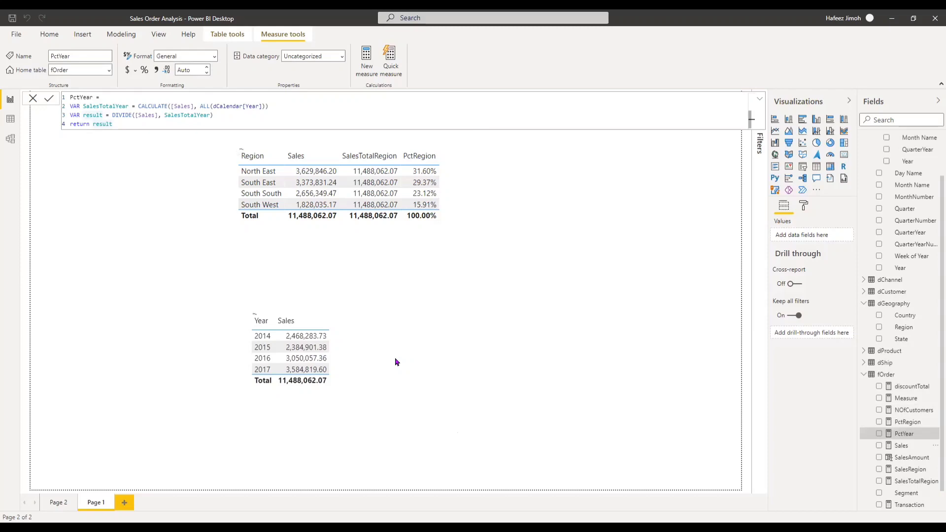
Add the PctYear measure to the yearly sales table and format it as a percentage.
click(357, 345)
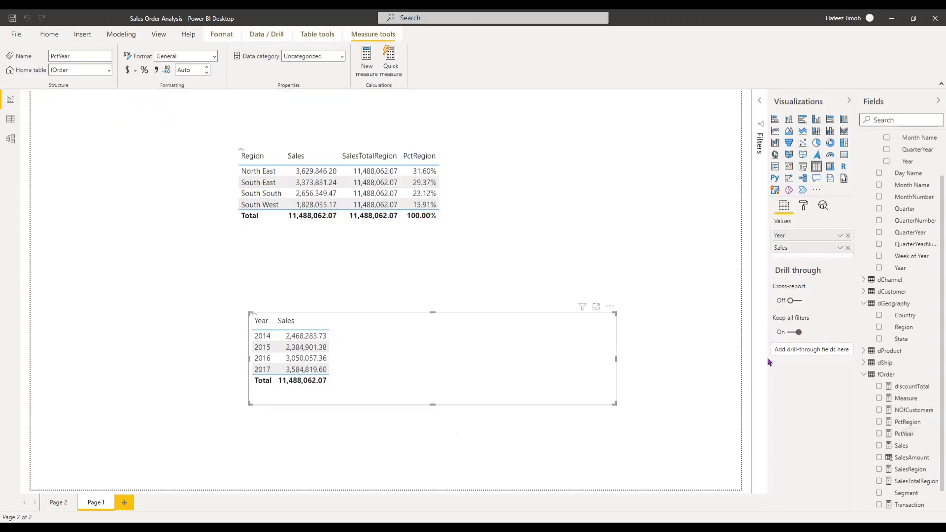
click(878, 434)
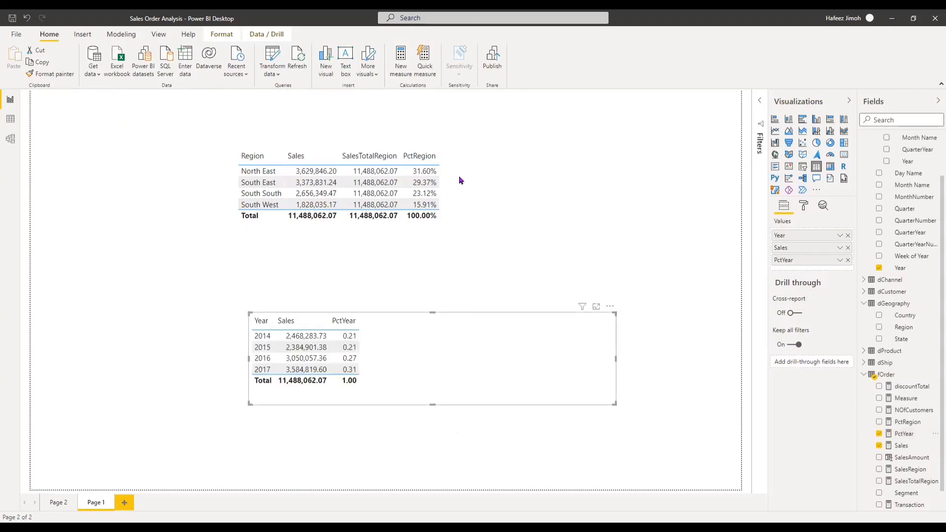
click(909, 439)
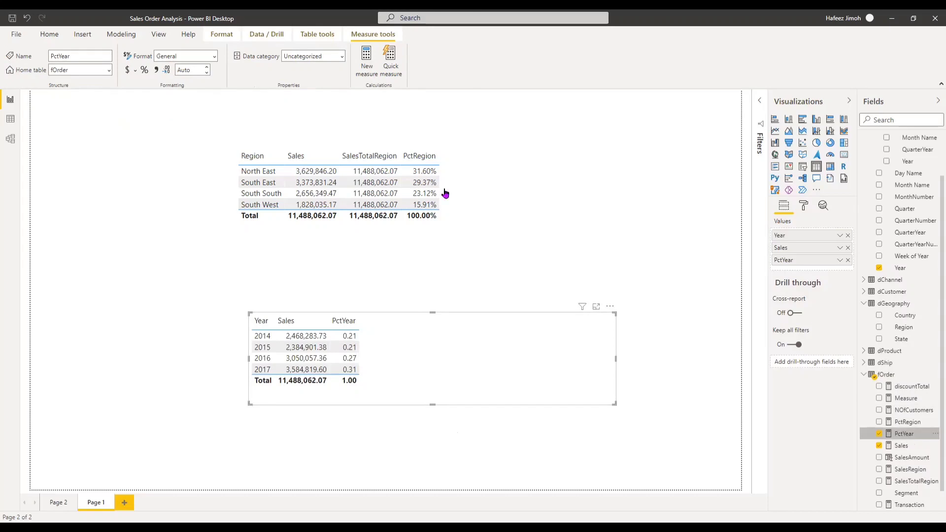
click(145, 70)
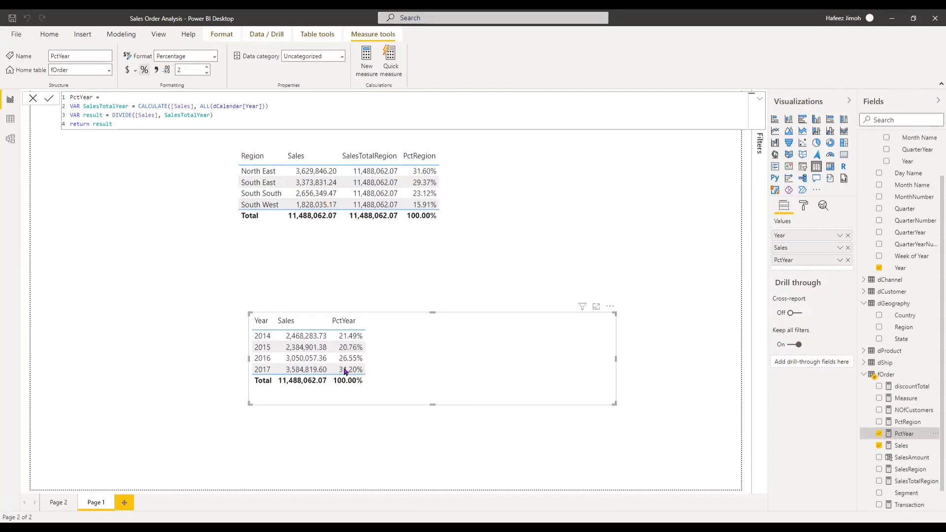
click(322, 363)
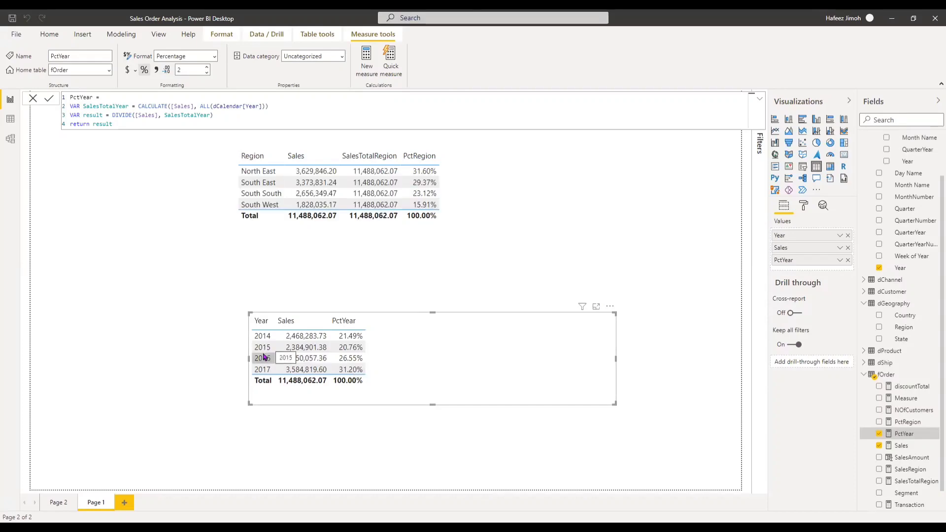
key(Up)
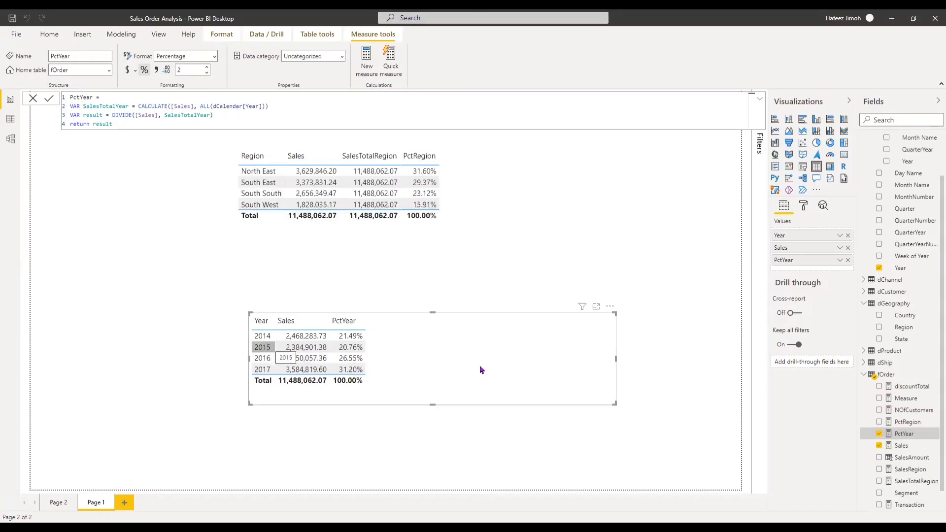
Create a new measure in the fOrder table and name it SalesDiscounted in its formula.
right_click(908, 437)
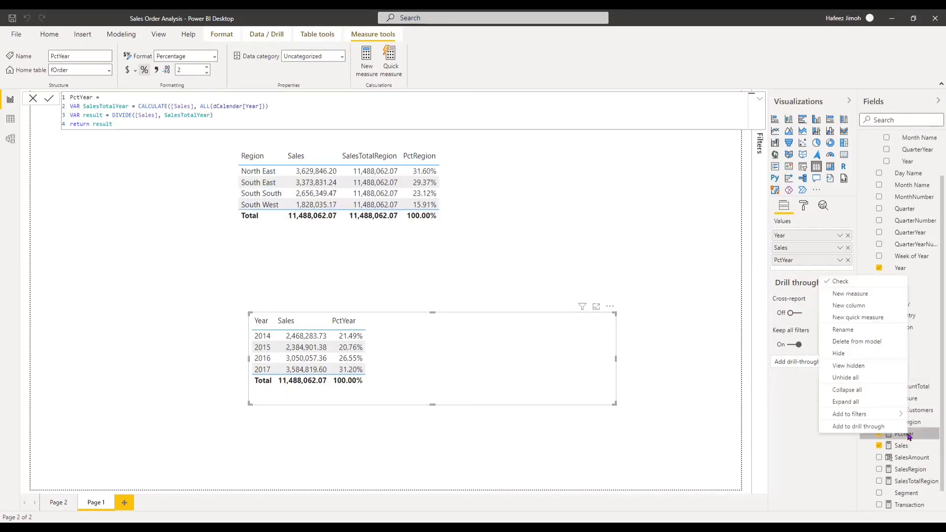
click(874, 297)
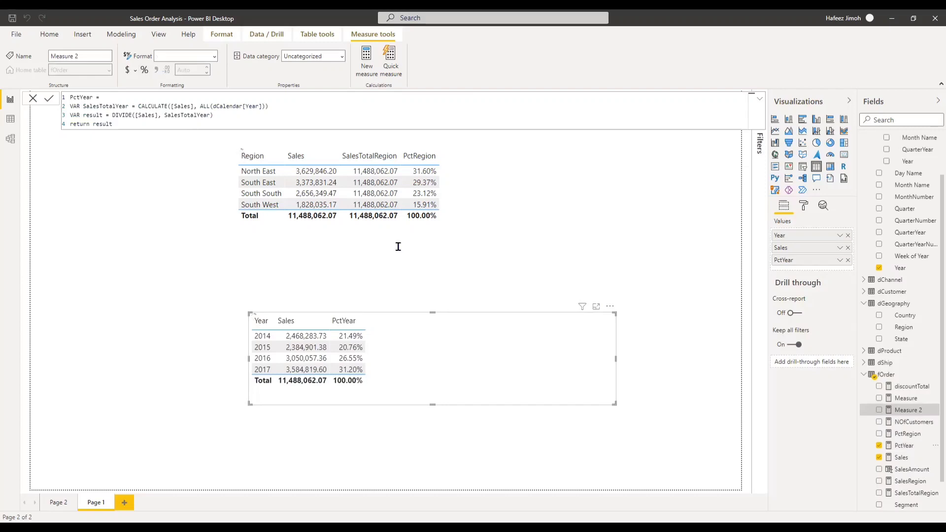
click(921, 414)
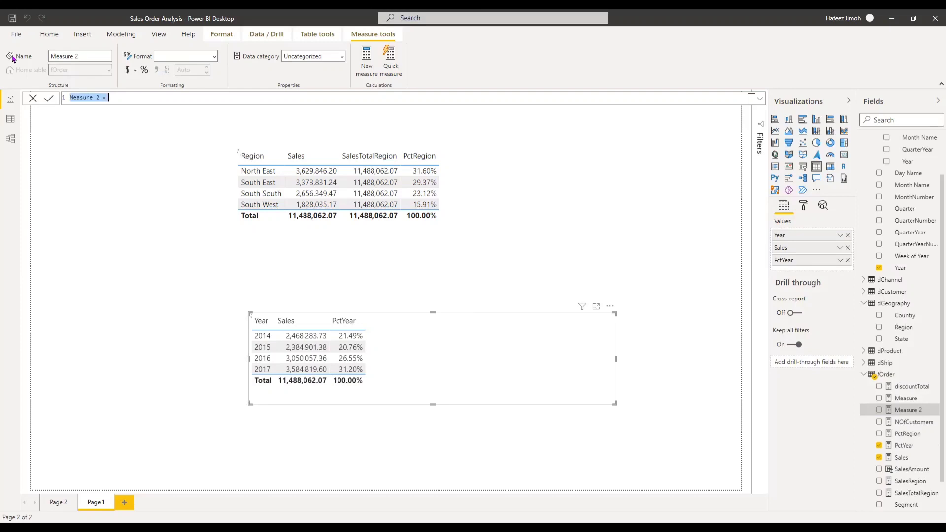
key(BackSpace)
text(SalesDiscounted)
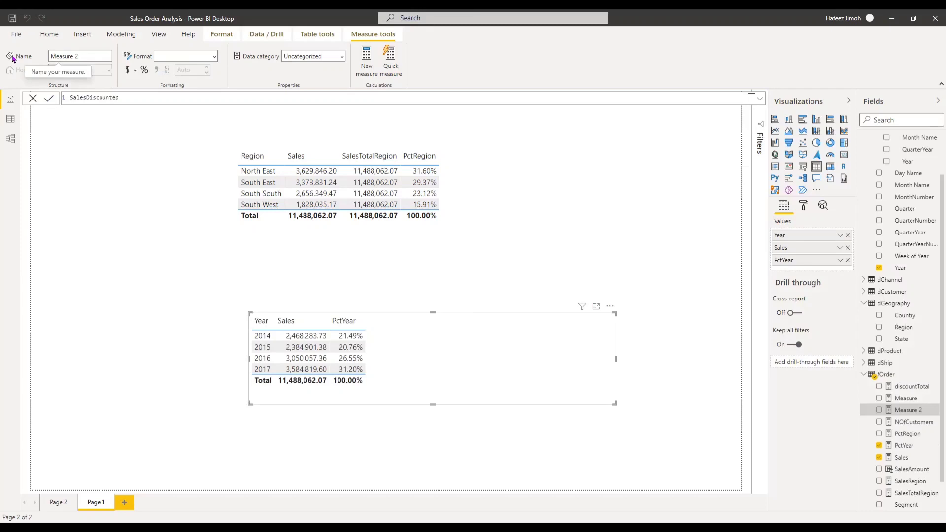
Begin the SalesDiscounted formula with CALCULATE, using [Sales] as its expression argument.
text( = cal)
key(Tab)
text([s)
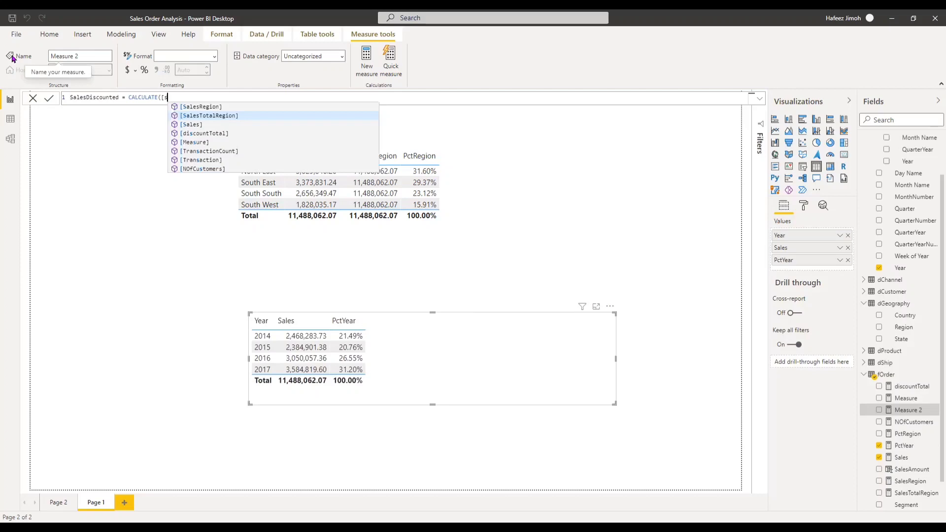
key(Down)
key(Tab)
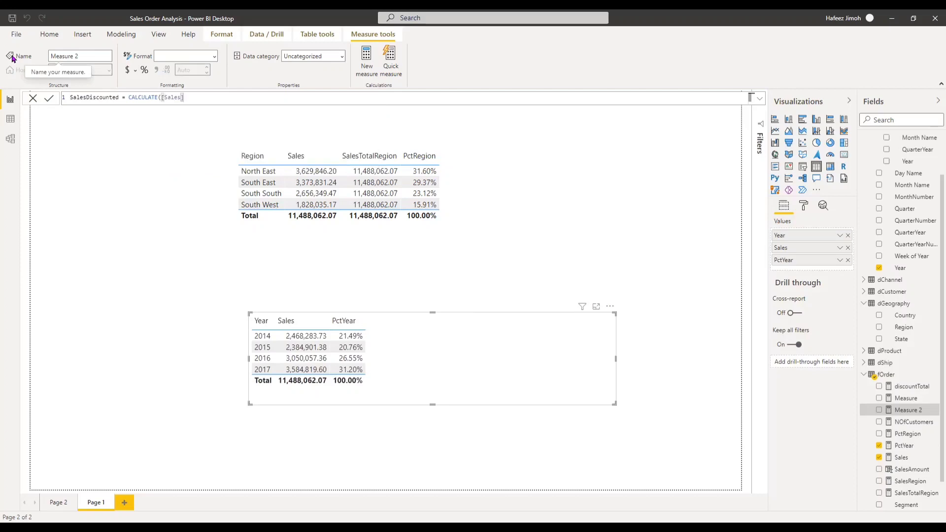
text(,)
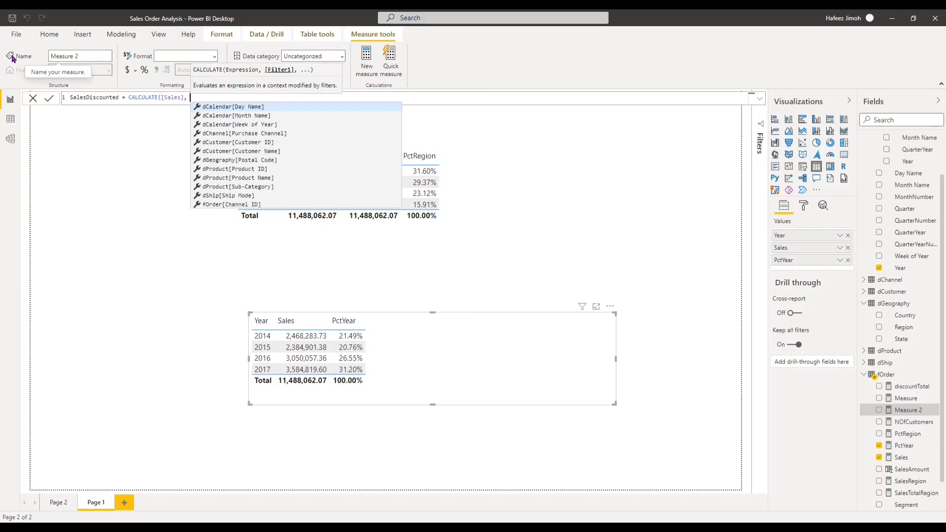
text(fo)
key(BackSpace)
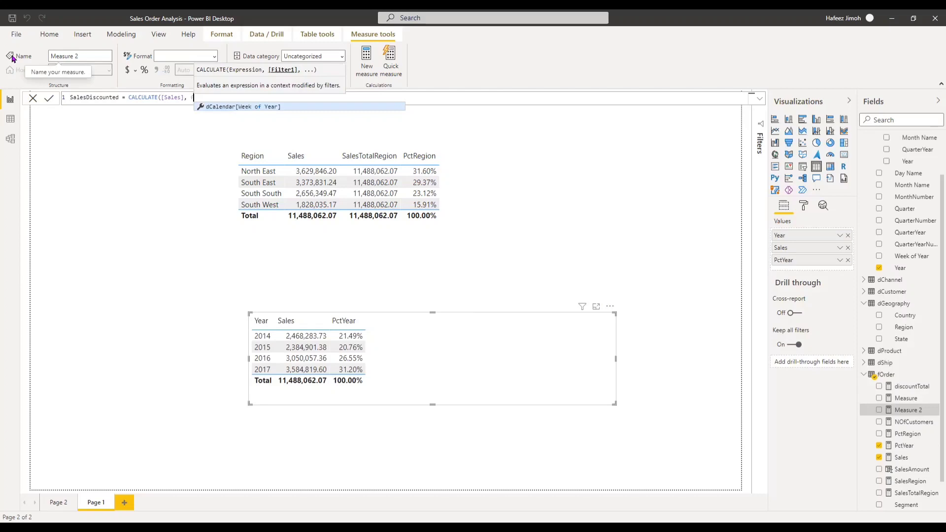
text(Or)
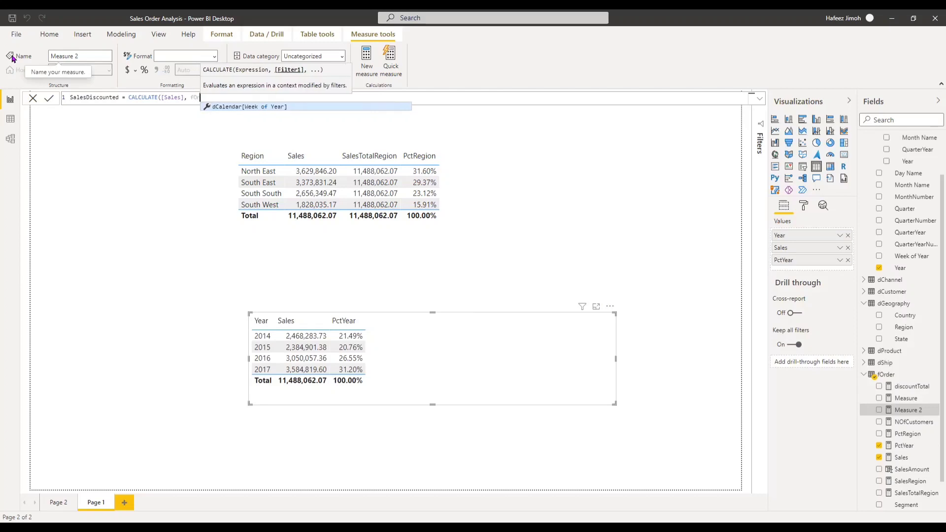
key(BackSpace)
key(BackSpace)
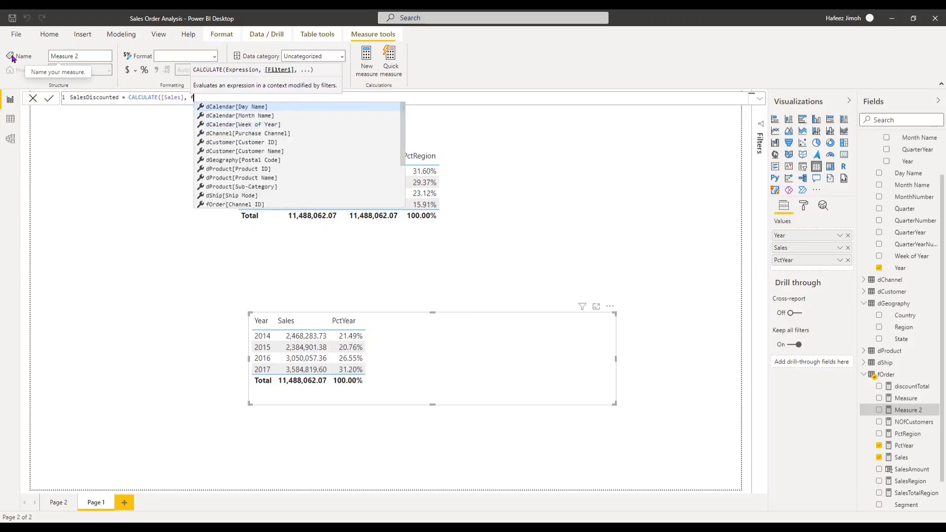
key(BackSpace)
text(d)
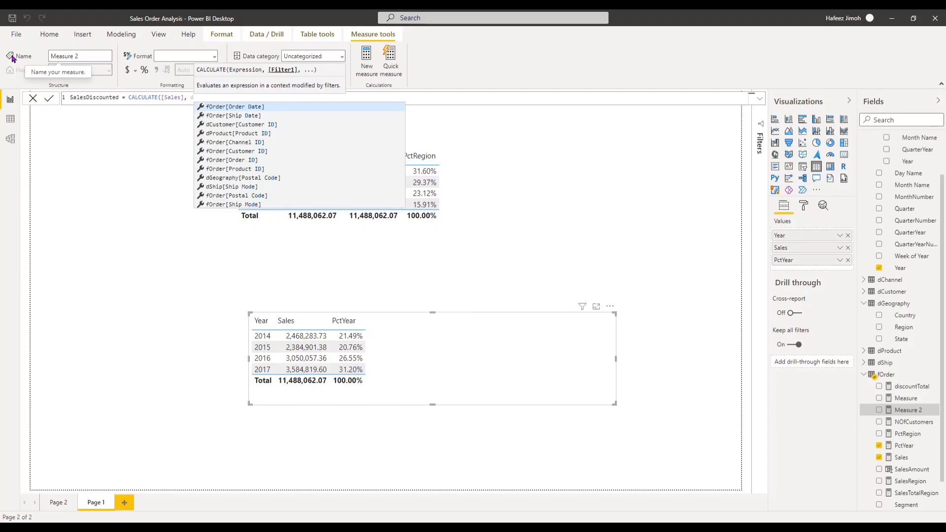
key(Down)
key(Down)
key(Down)
key(Down)
key(Down)
key(Down)
key(Down)
key(Down)
key(Down)
key(Down)
key(Down)
key(Down)
key(Down)
key(Down)
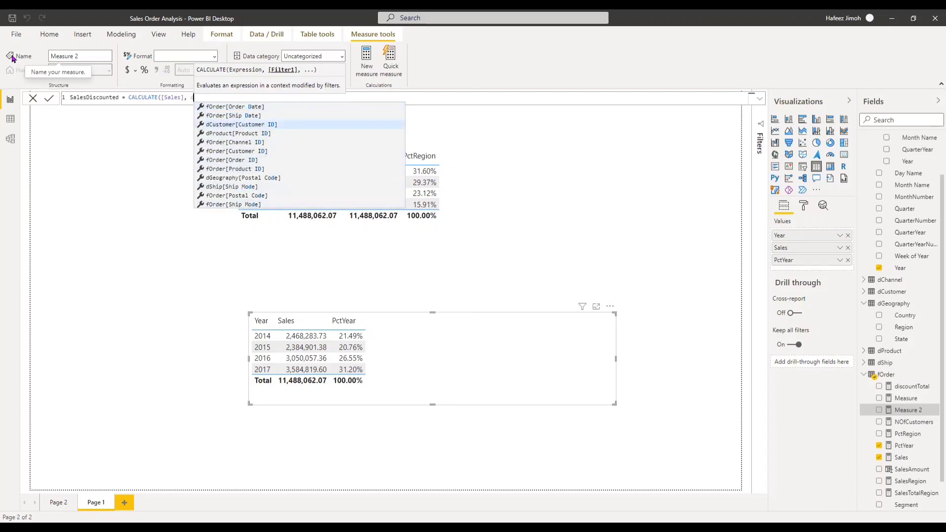
key(BackSpace)
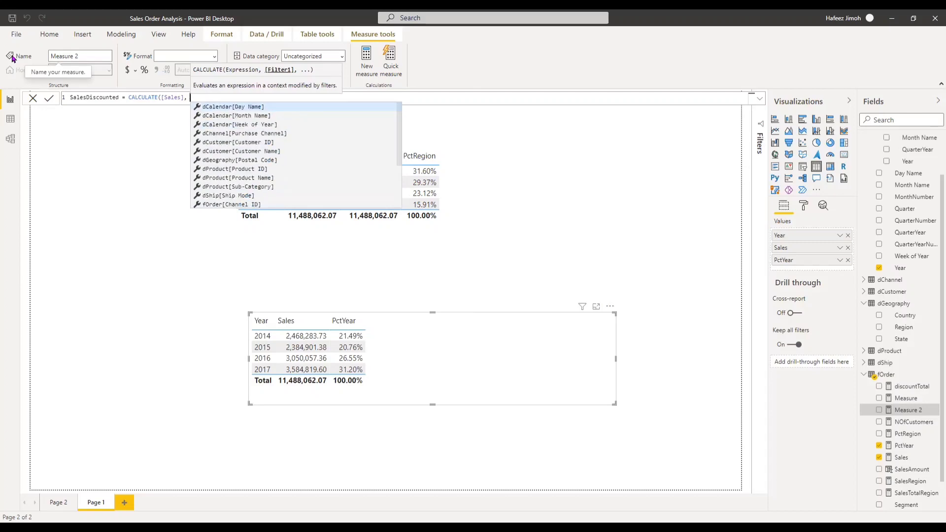
Insert the fOrder[Discount] column as the filter argument of the CALCULATE expression.
text(fPO)
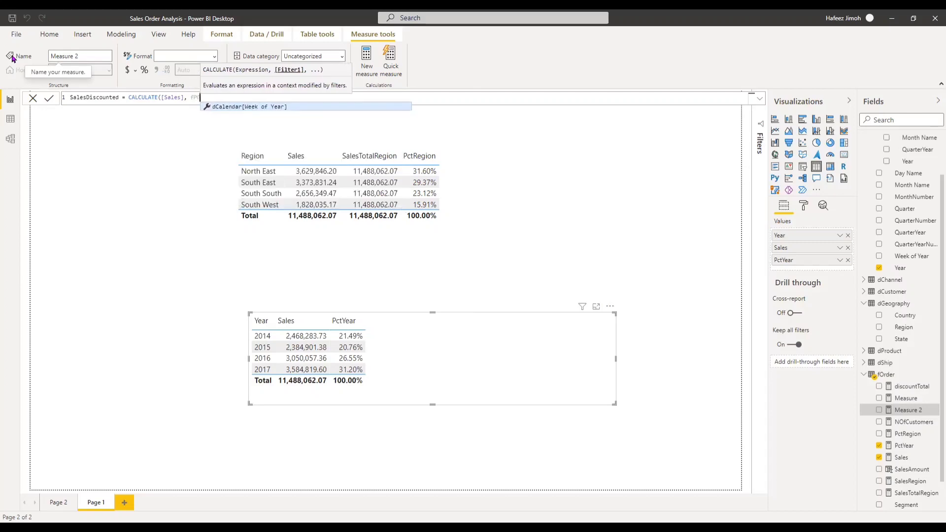
key(BackSpace)
key(BackSpace)
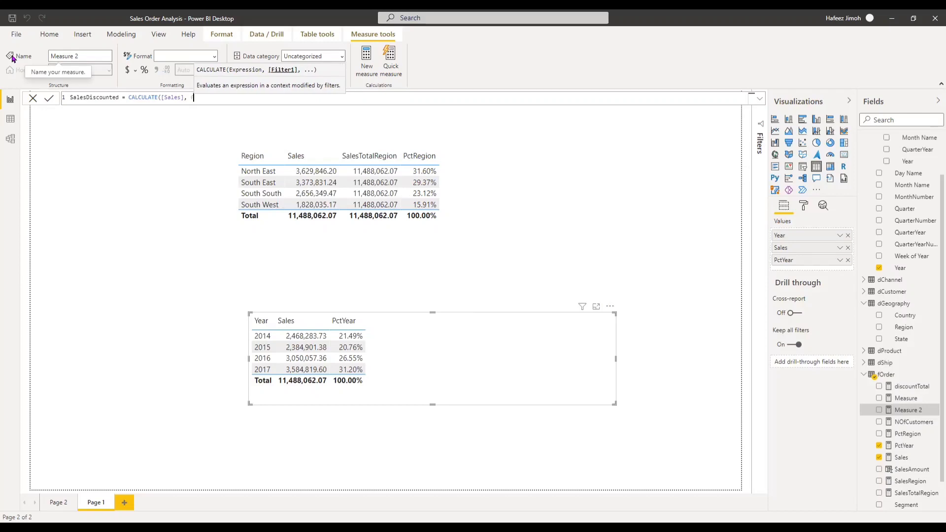
text(Order)
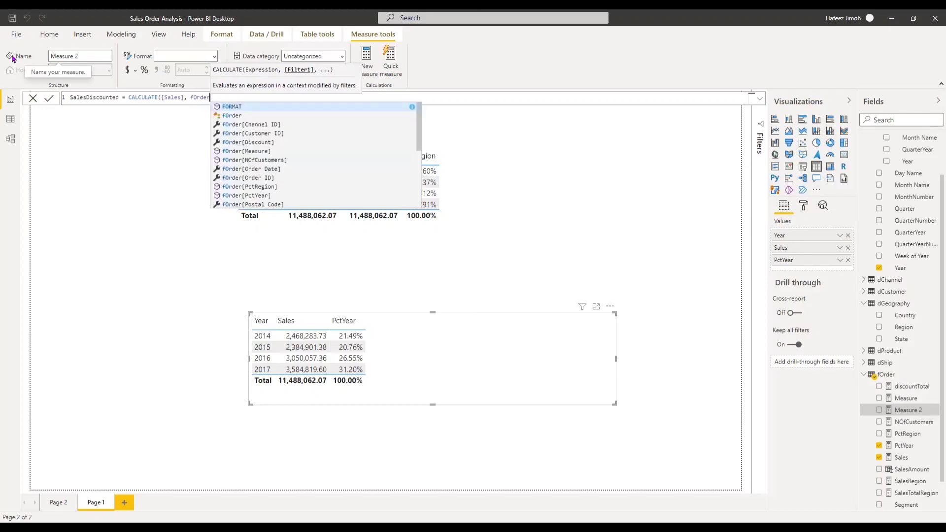
key(Down)
key(Down)
key(Down)
key(Down)
key(Down)
key(Down)
key(Down)
key(Down)
key(Down)
key(Down)
key(Down)
key(Down)
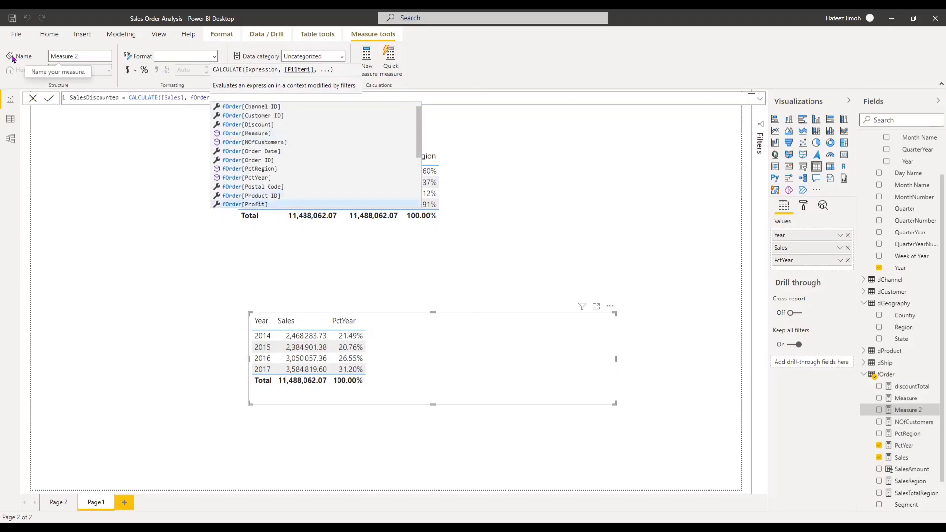
key(Down)
key(Down)
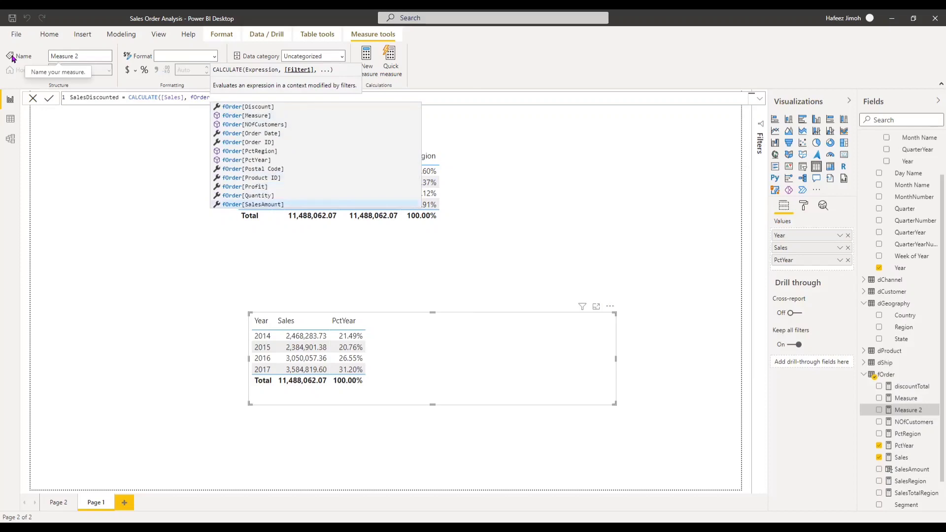
key(Up)
key(Up)
key(Up)
key(Up)
key(Up)
key(Up)
key(Up)
key(Up)
key(Up)
key(Up)
key(Up)
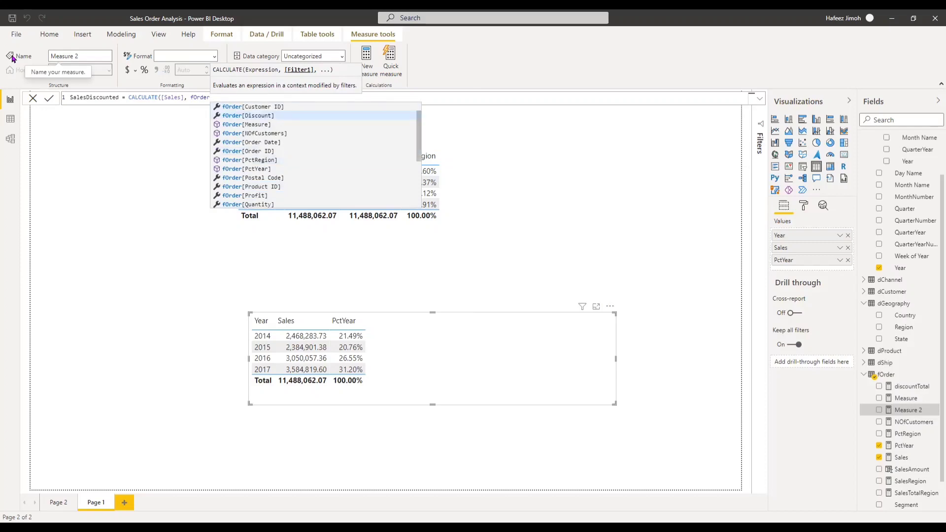
key(Tab)
Complete the filter condition with >0, commit the SalesDiscounted formula and add the measure to the yearly table.
text(>0)
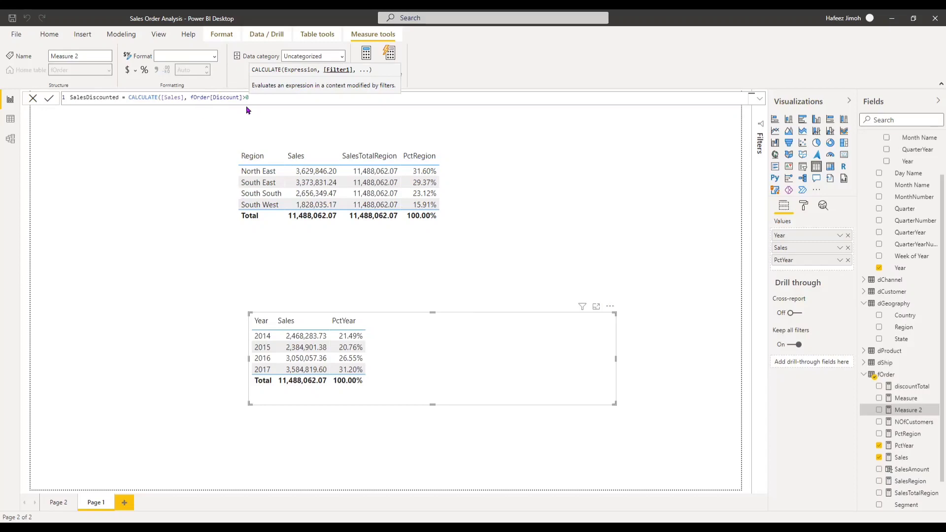
text())
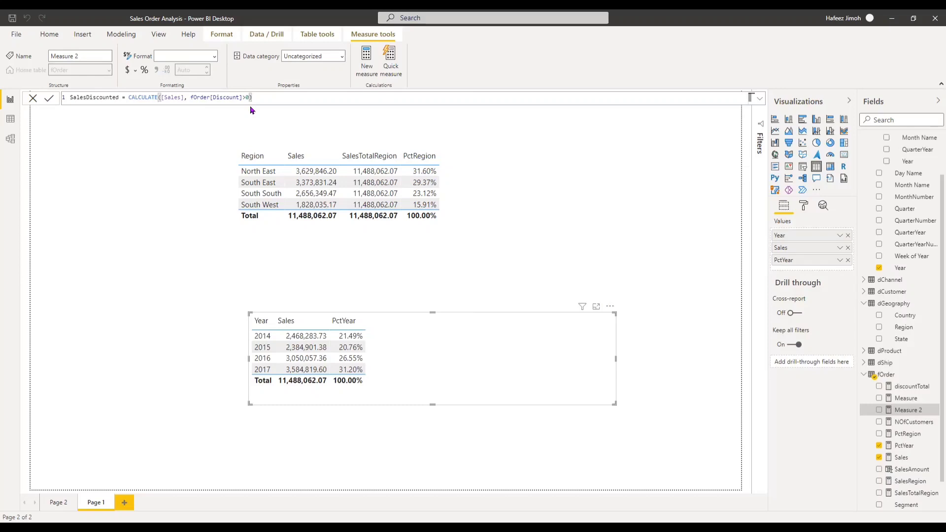
key(Return)
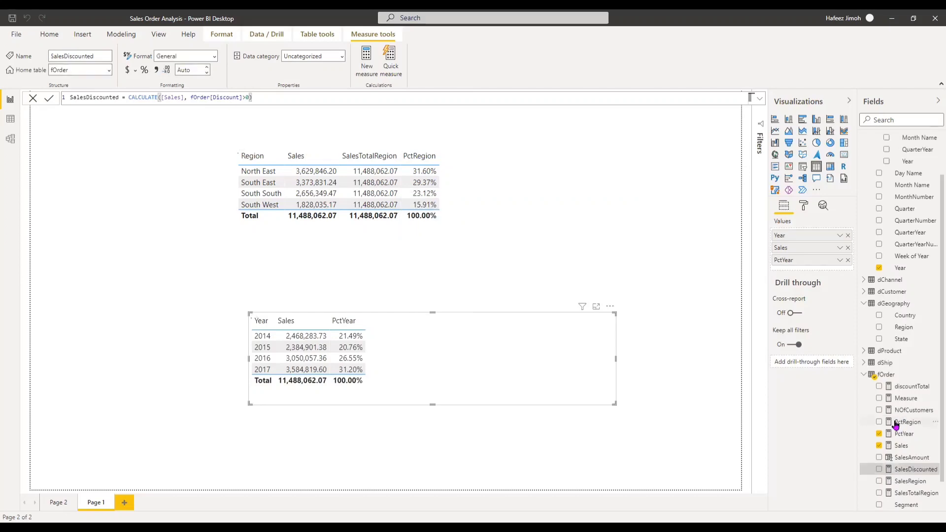
click(880, 470)
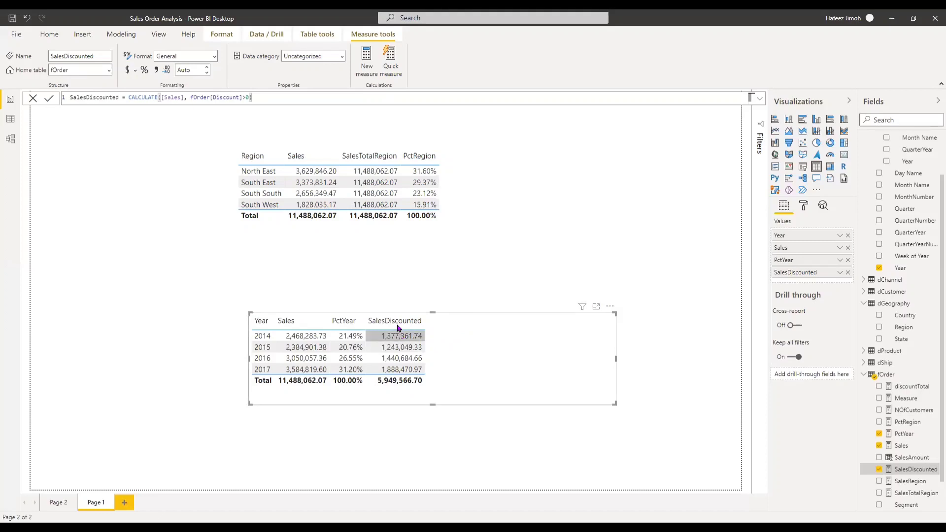
Consult the demo questions slide in the presentation and create a new measure named TransactionDiscounted in the fOrder table.
key(alt+Tab)
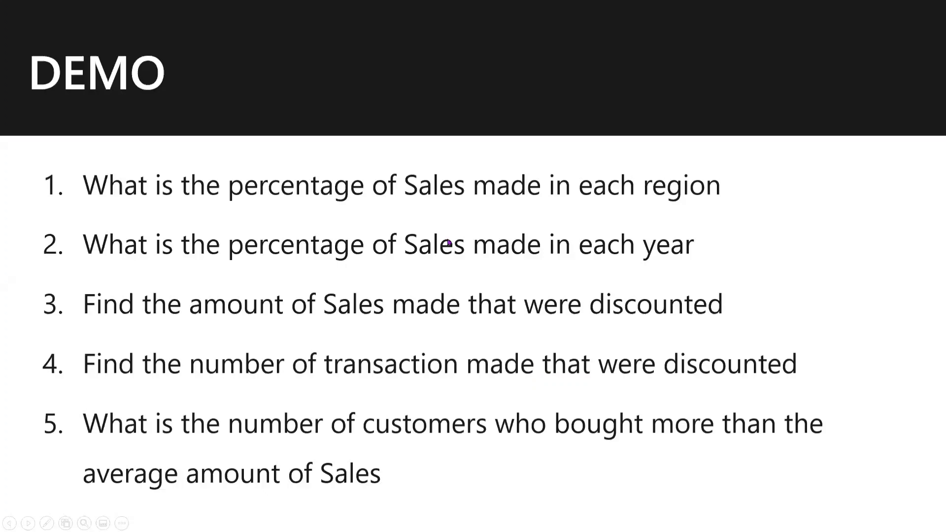
click(563, 120)
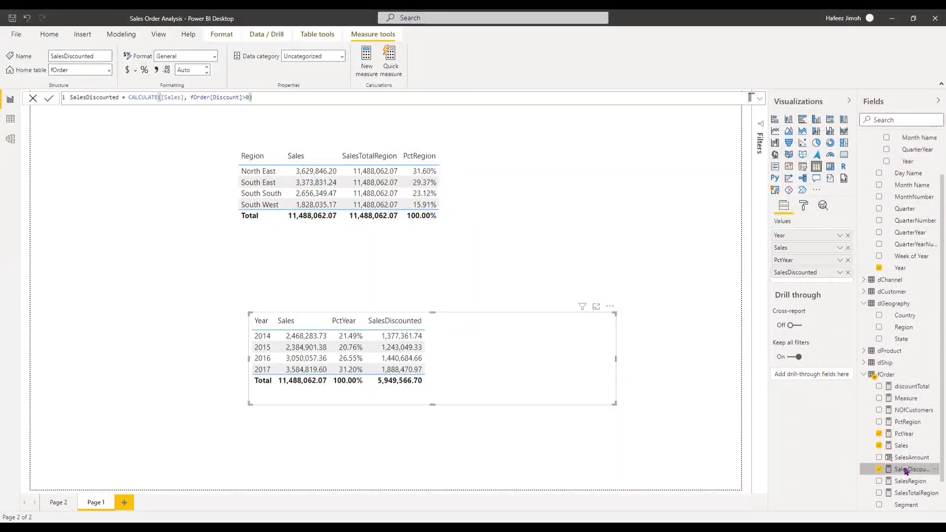
right_click(905, 471)
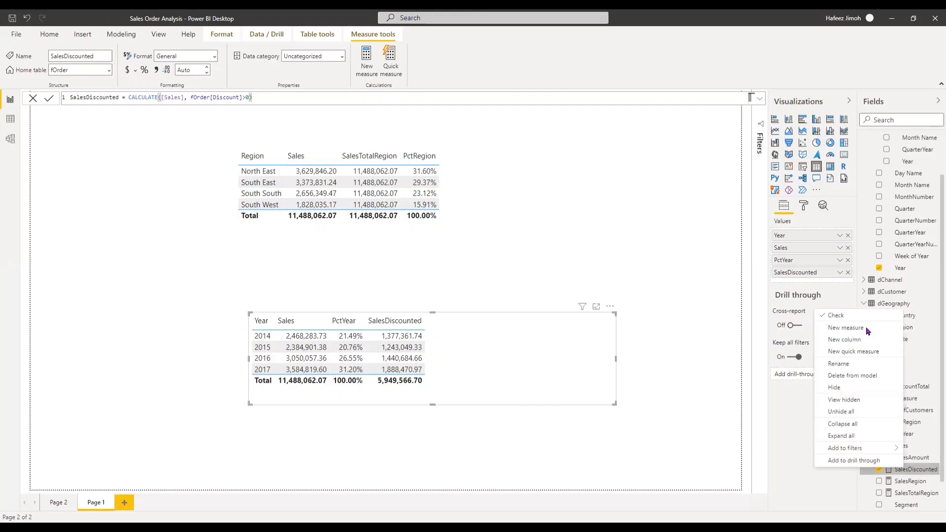
click(868, 331)
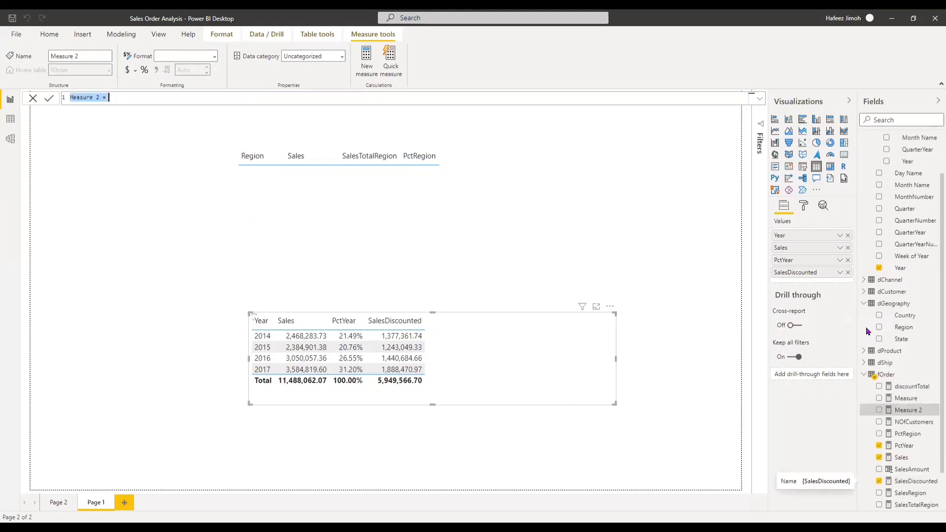
key(BackSpace)
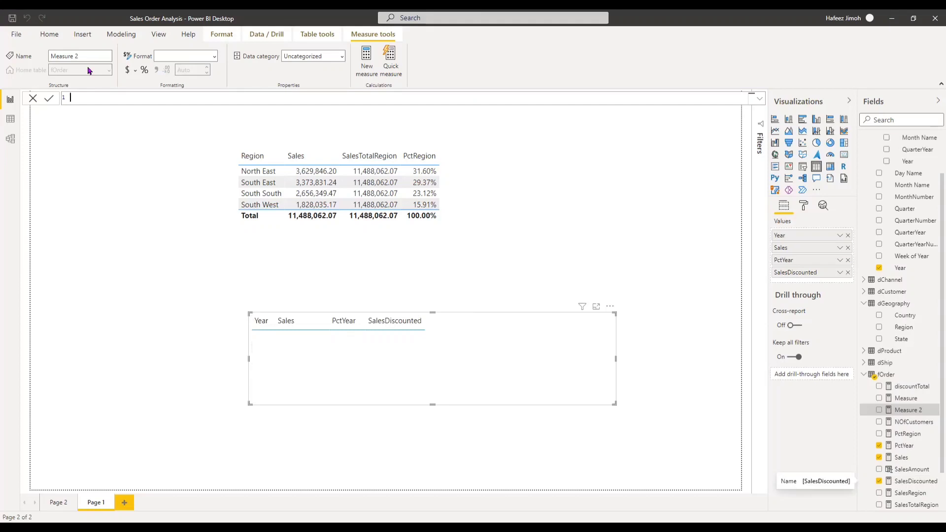
text(Tran)
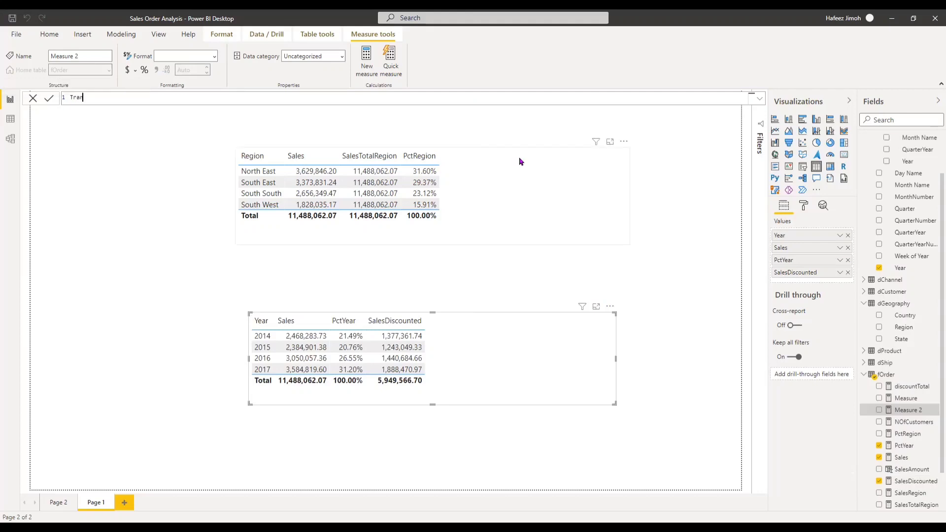
text(sactionDiscounted = co)
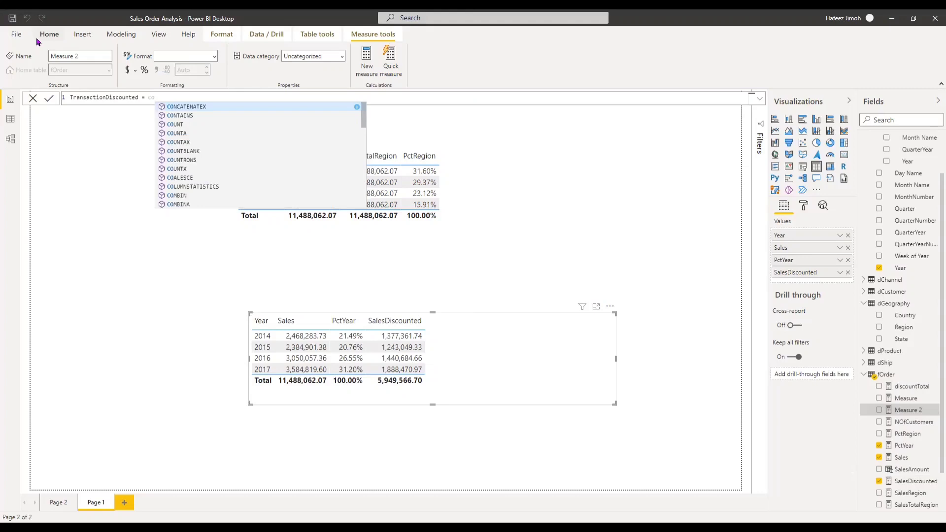
Insert COUNTROWS as the outer function of the TransactionDiscounted formula.
text(unt)
key(Down)
key(Down)
key(Down)
key(Tab)
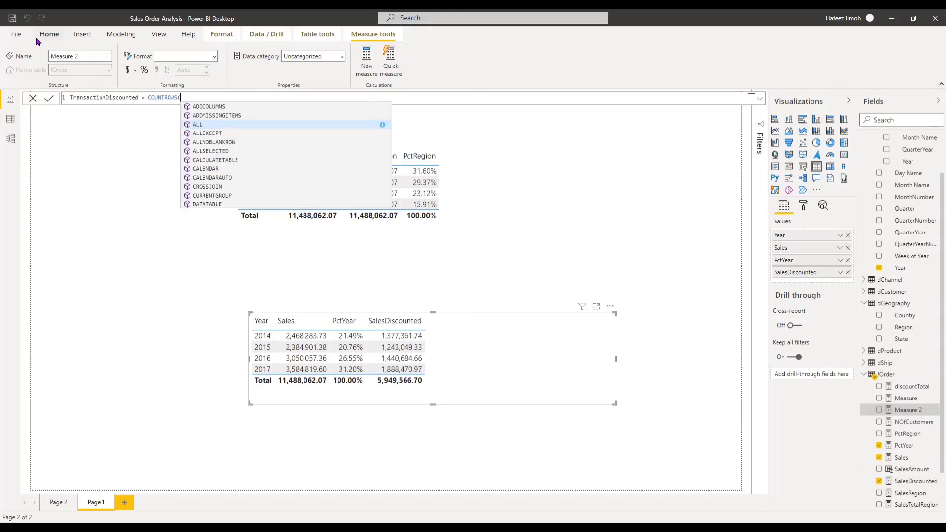
key(BackSpace)
text(()
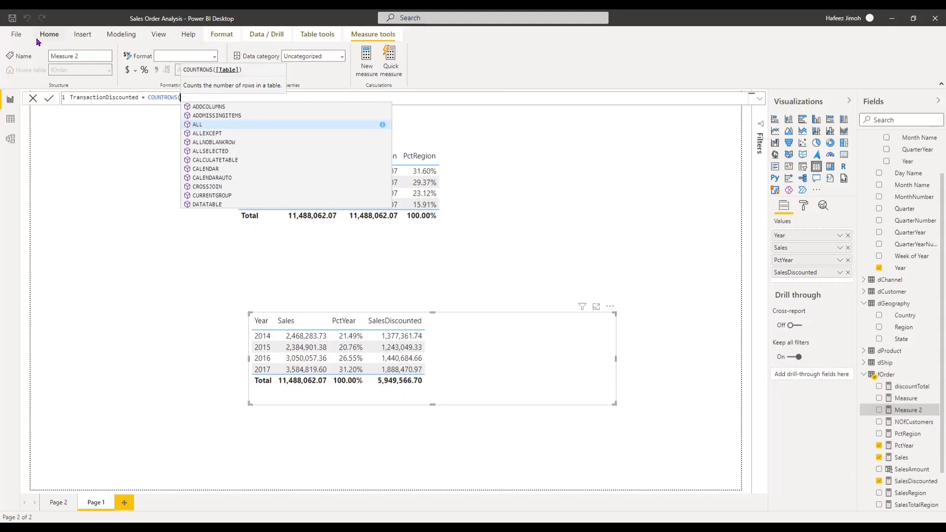
Nest a FILTER function inside COUNTROWS with fOrder as its table argument.
text(fi)
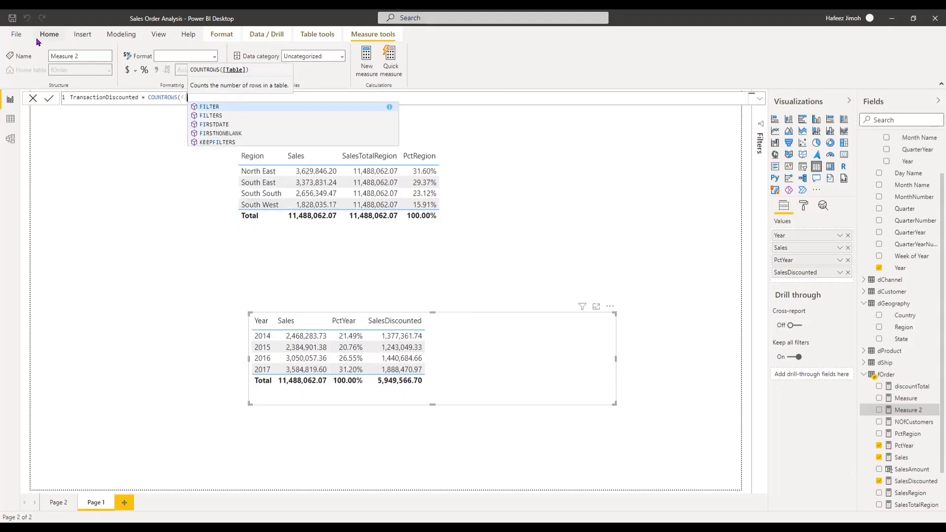
key(Tab)
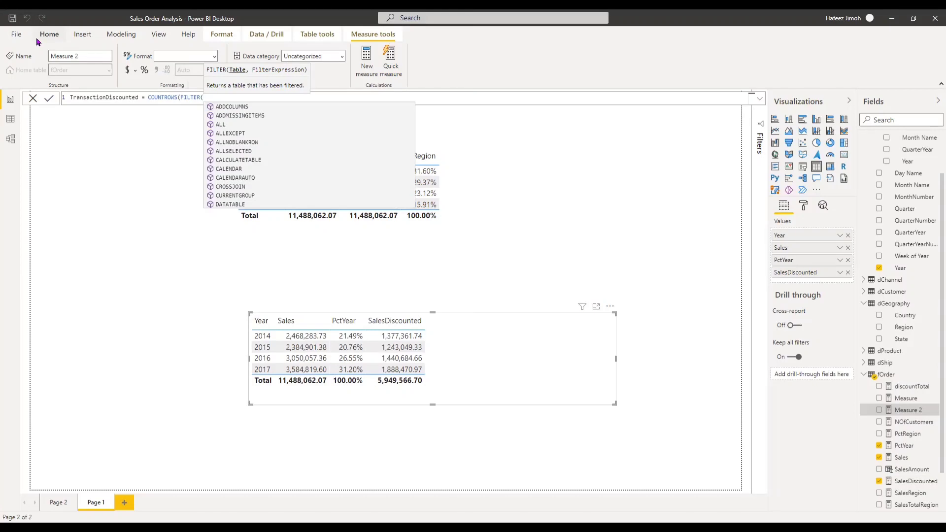
text(fOrder)
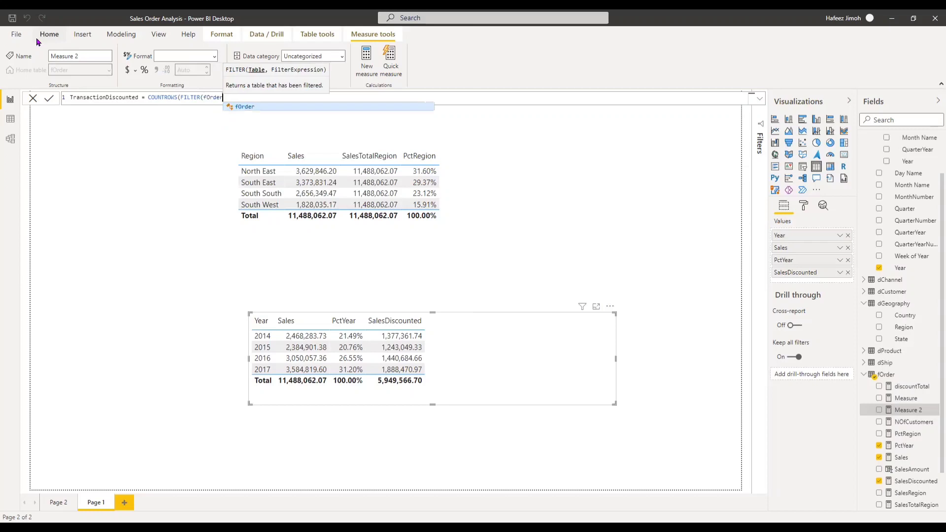
text(,)
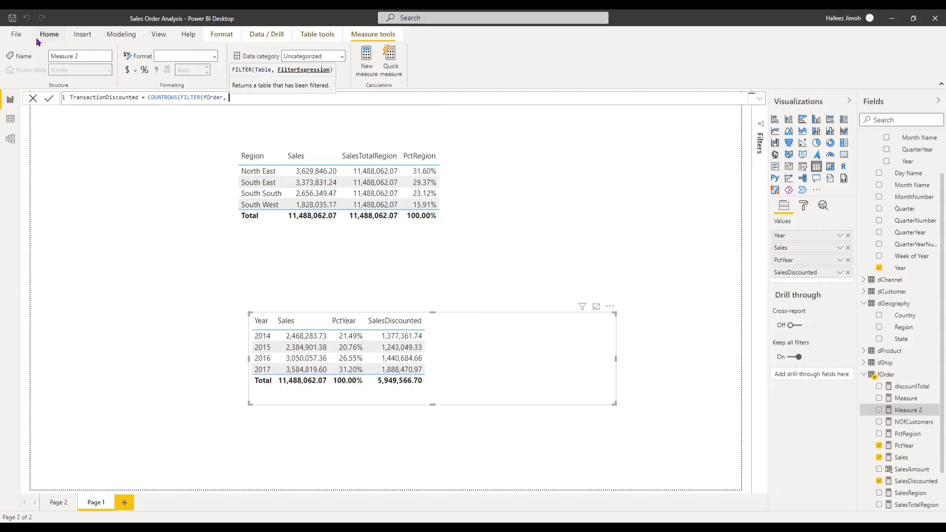
Set the filter expression to fOrder[Discount]>0, close both functions and commit the TransactionDiscounted measure.
text(for)
key(Down)
key(Down)
key(Down)
key(Down)
key(Tab)
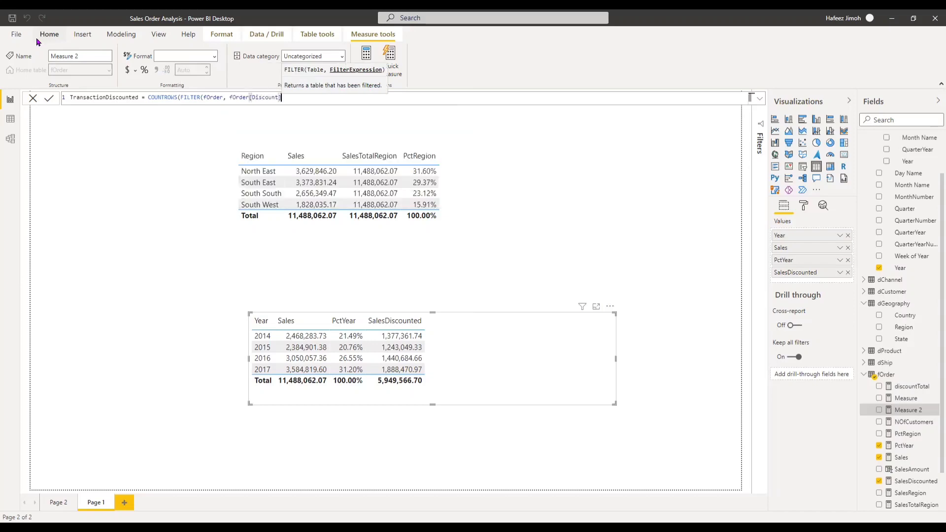
text(>0))
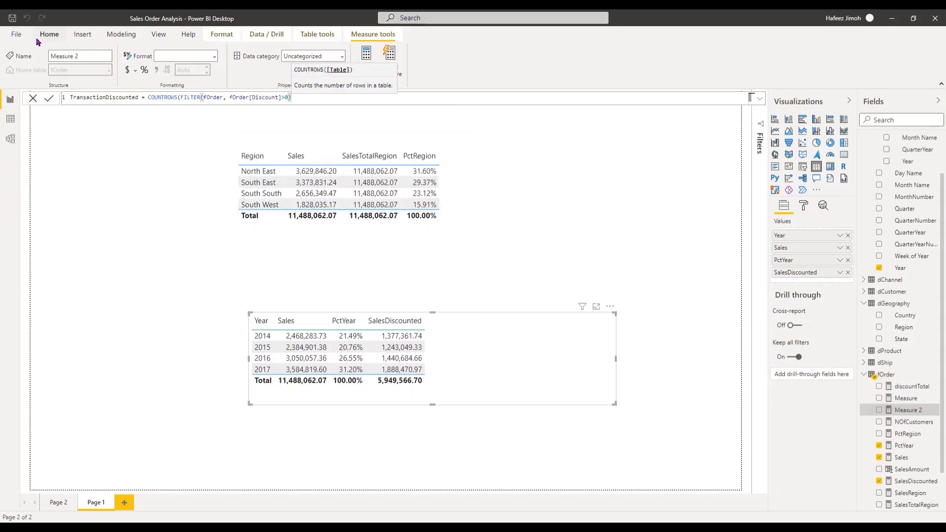
text())
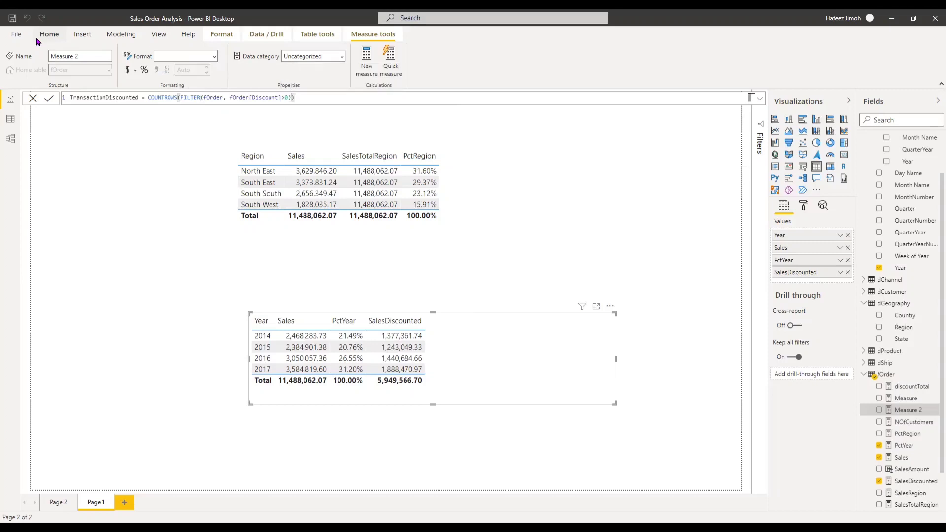
key(Return)
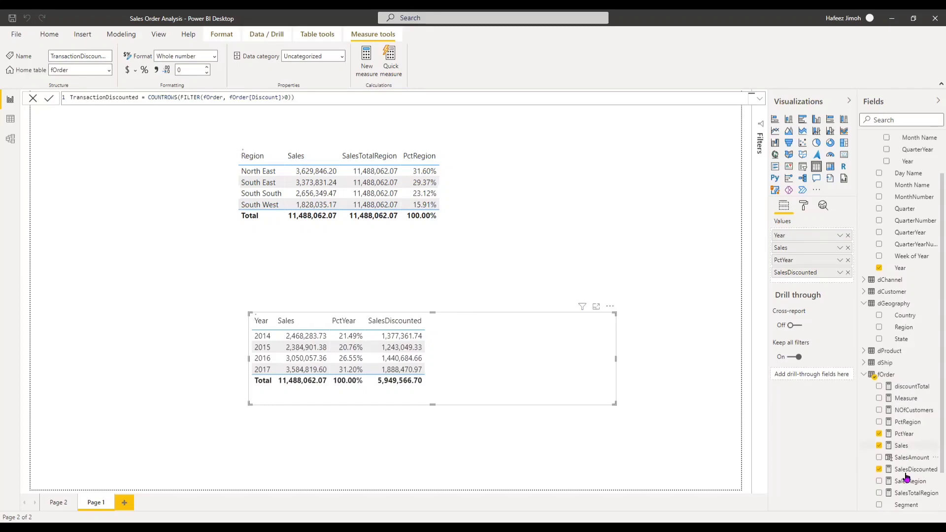
Add the TransactionCount and TransactionDiscounted measures to the yearly table.
scroll(887, 487, down, 2)
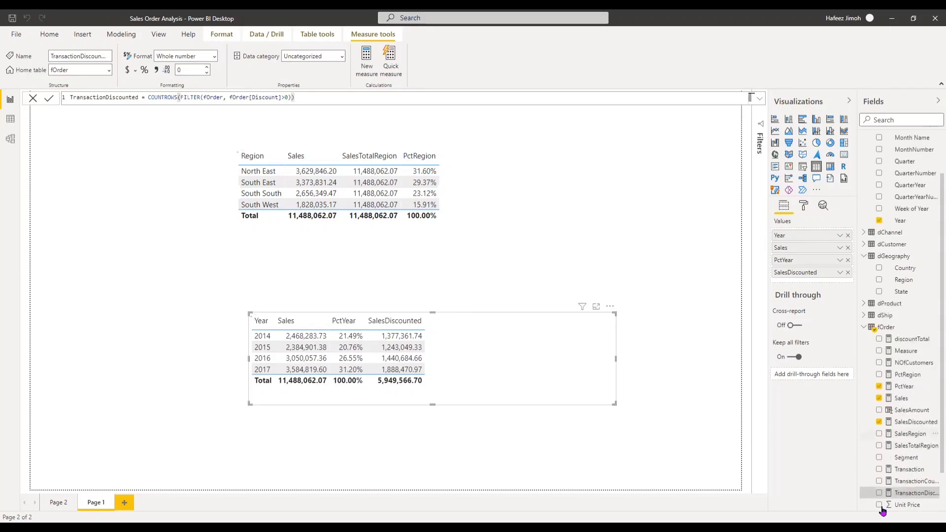
click(880, 482)
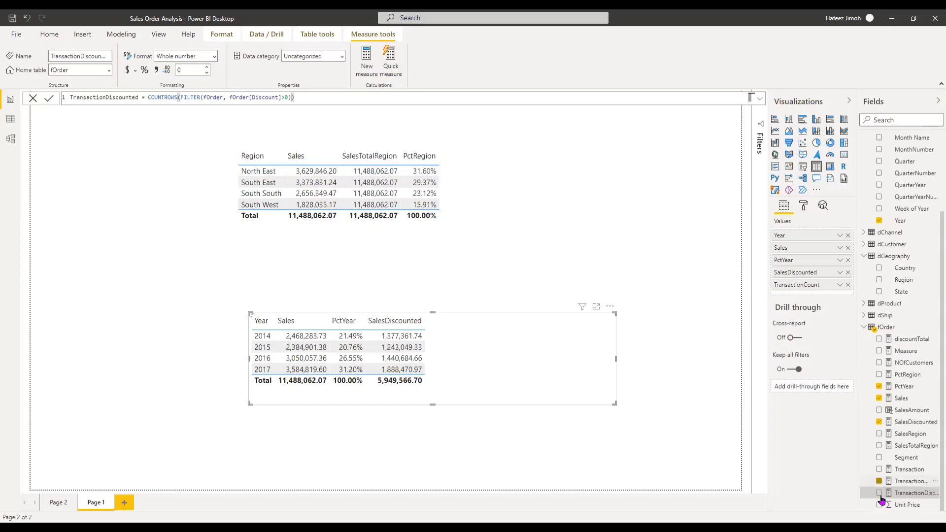
click(880, 495)
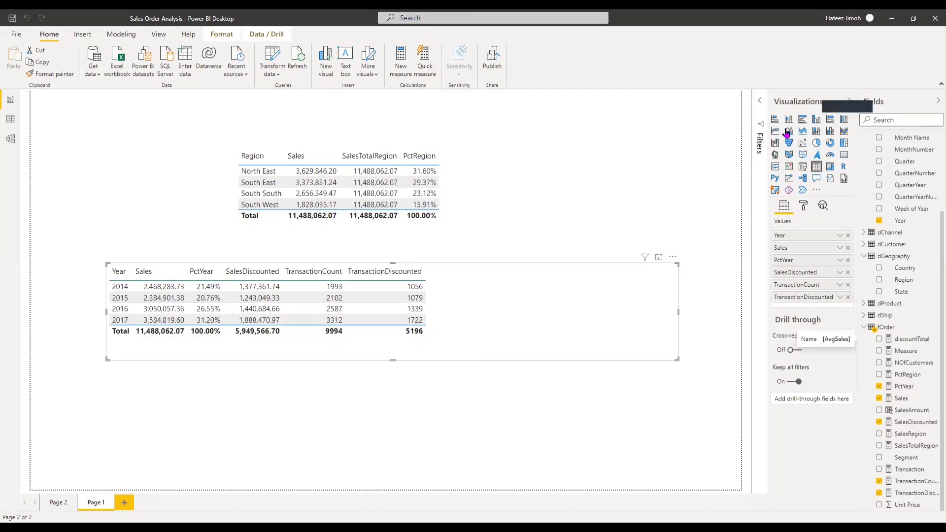
Create a new fOrder measure AvgSales = AVERAGE([SalesAmount]) and commit it.
right_click(900, 405)
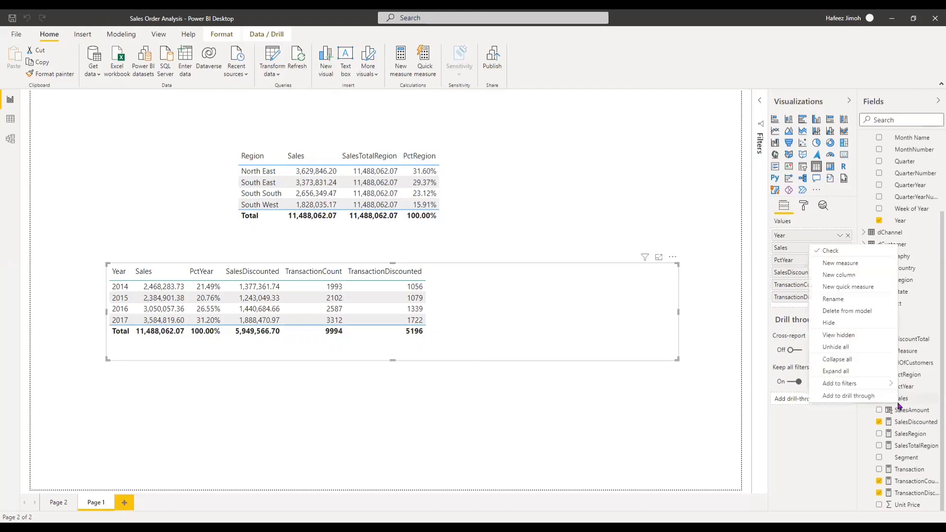
click(864, 267)
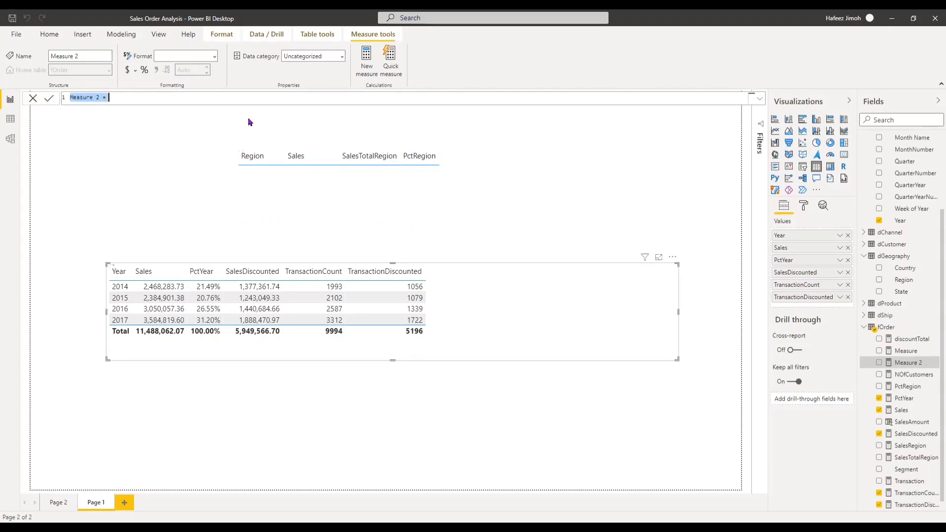
key(BackSpace)
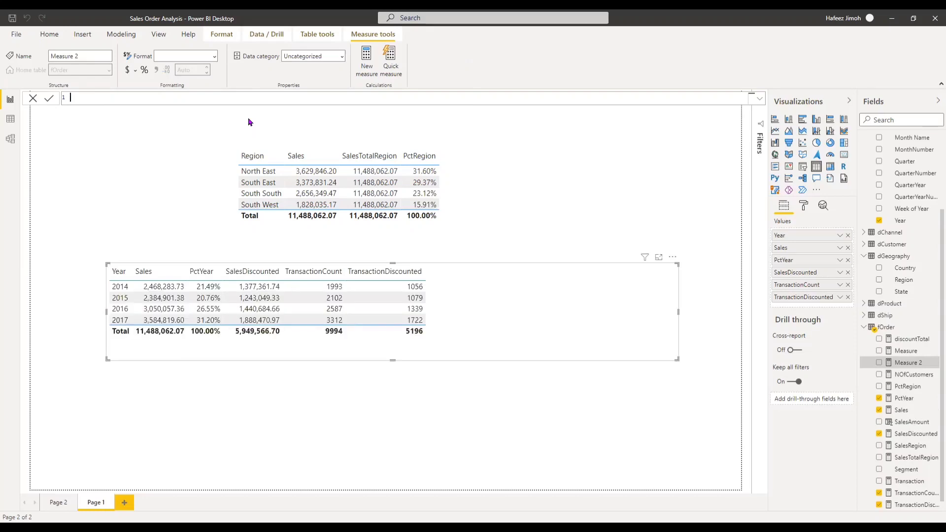
text(AvgSales = ave)
key(Tab)
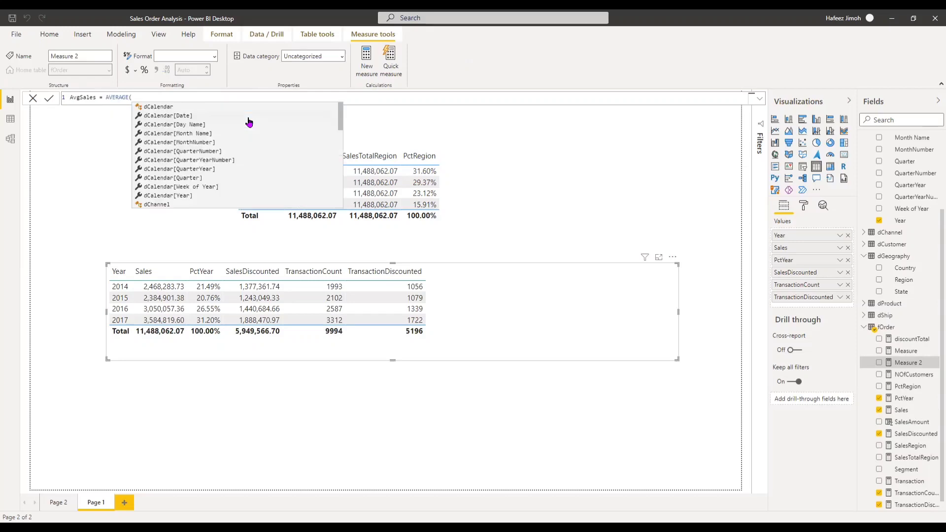
text([)
text(sa)
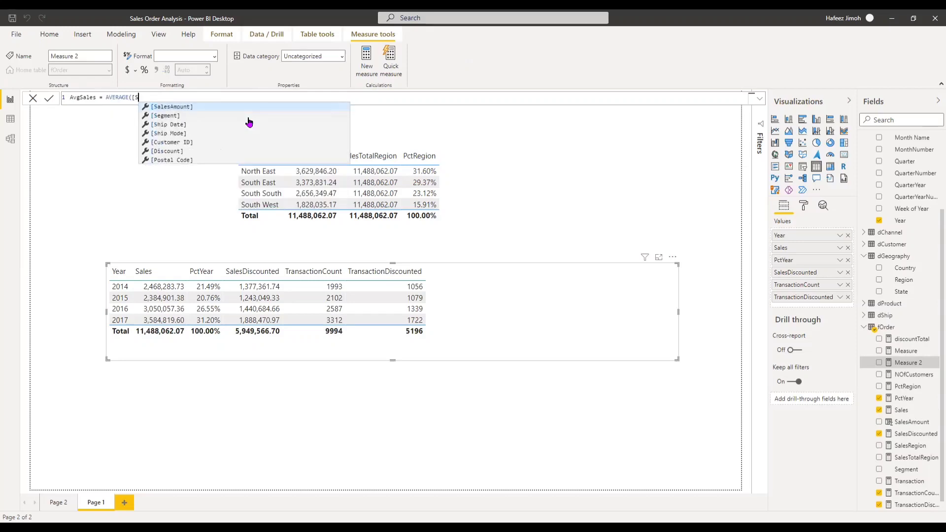
key(Tab)
text())
key(Return)
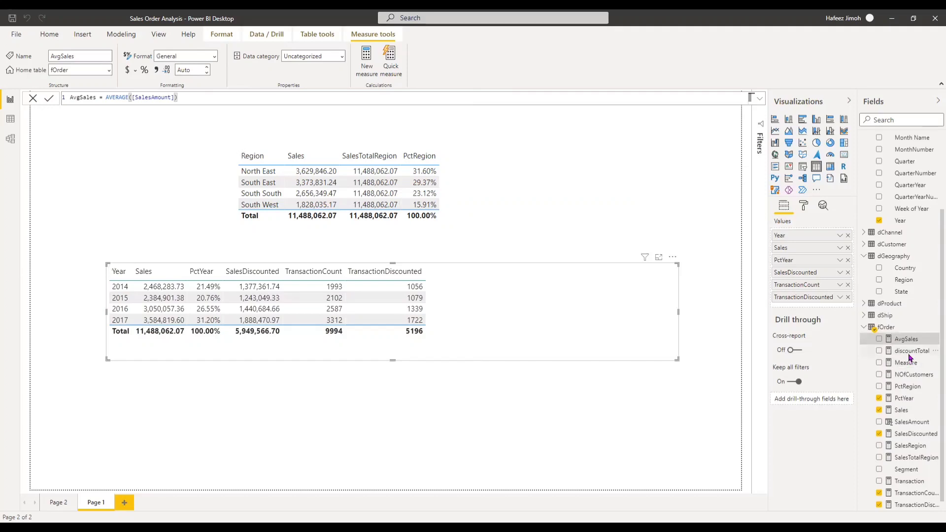
Create another measure in the fOrder table, name it GoodSales and open a second formula line for its expression.
right_click(909, 357)
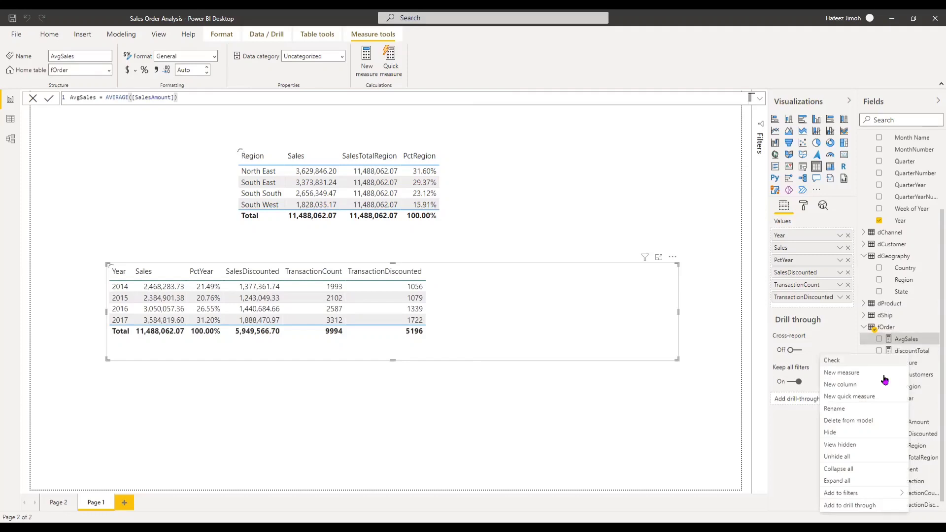
click(884, 379)
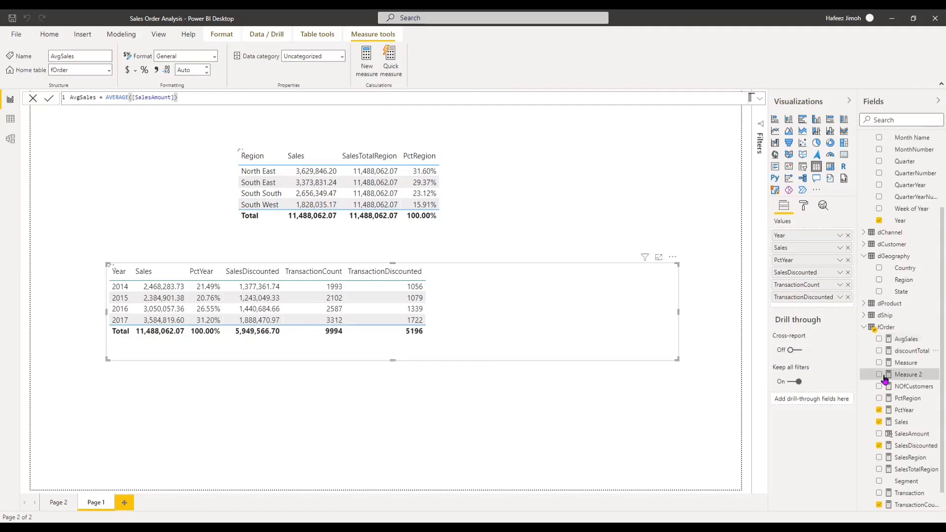
click(885, 379)
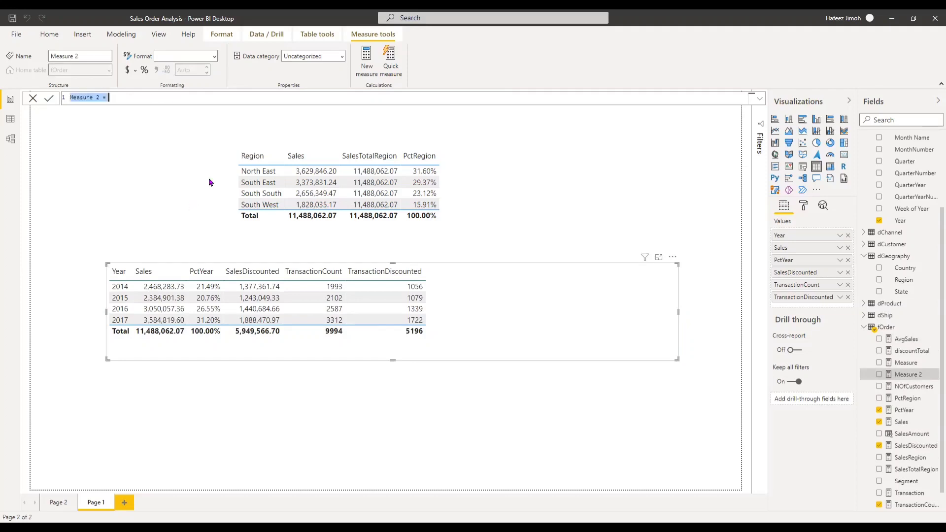
key(BackSpace)
text(C)
text(ood)
text(Sale)
text(s =)
text( c)
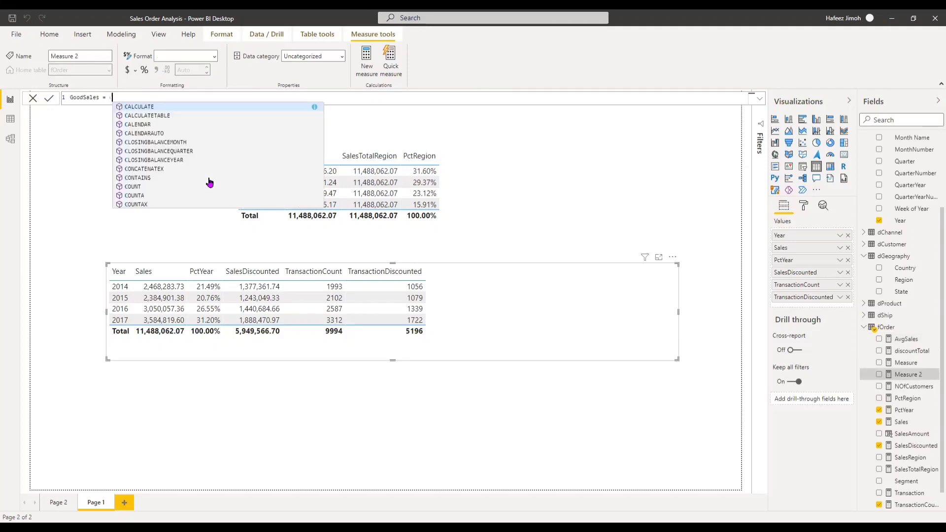
key(BackSpace)
key(shift+Return)
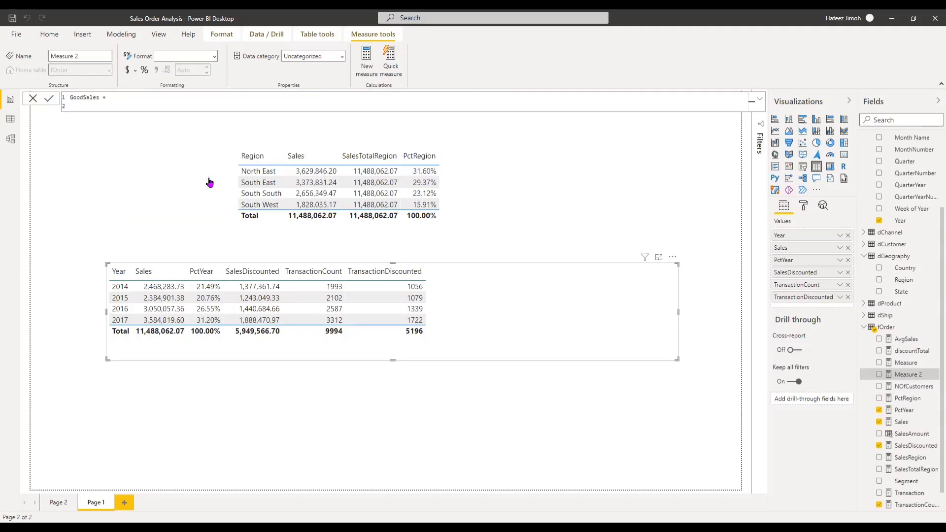
Begin the GoodSales expression with the COUNTROWS function.
text(CDU)
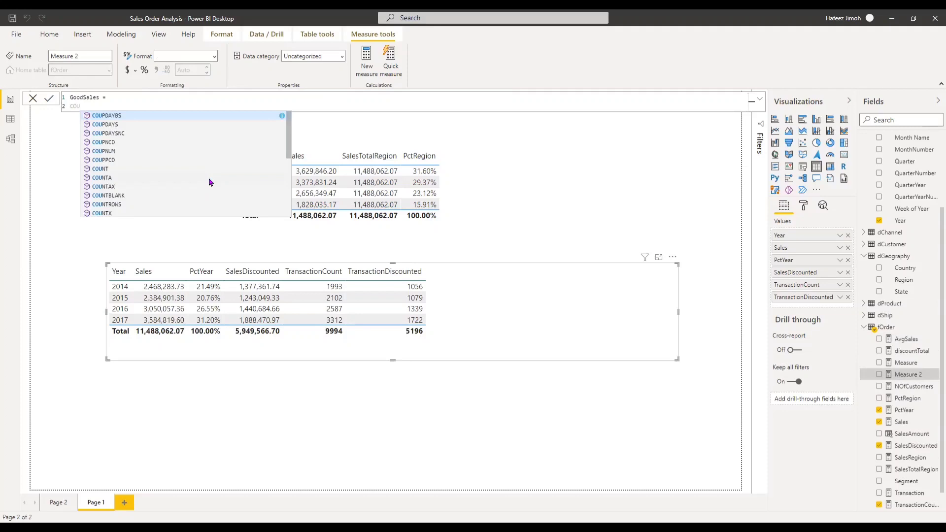
text(UNT)
key(BackSpace)
key(BackSpace)
key(BackSpace)
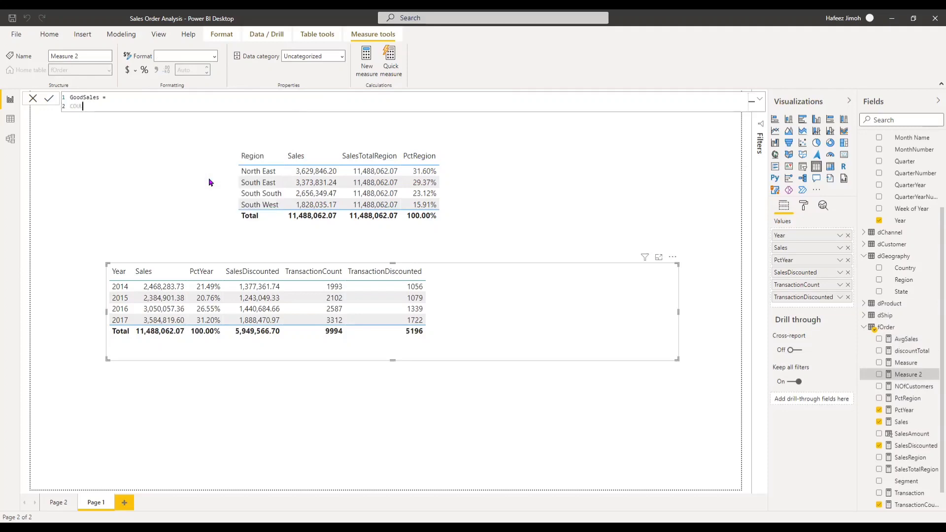
key(ctrl+space)
key(Down)
key(Down)
key(Down)
key(Down)
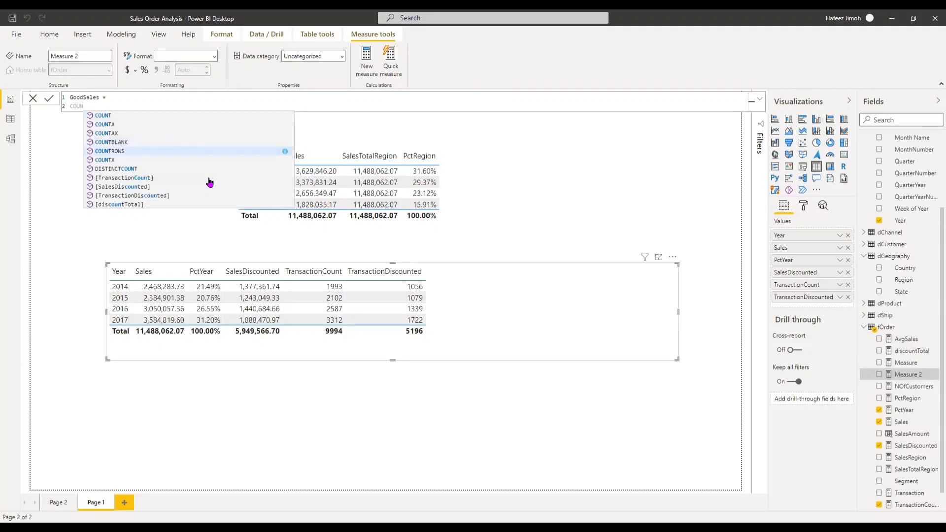
key(Tab)
Nest a FILTER function inside COUNTROWS with fOrder as its table argument.
text(FI)
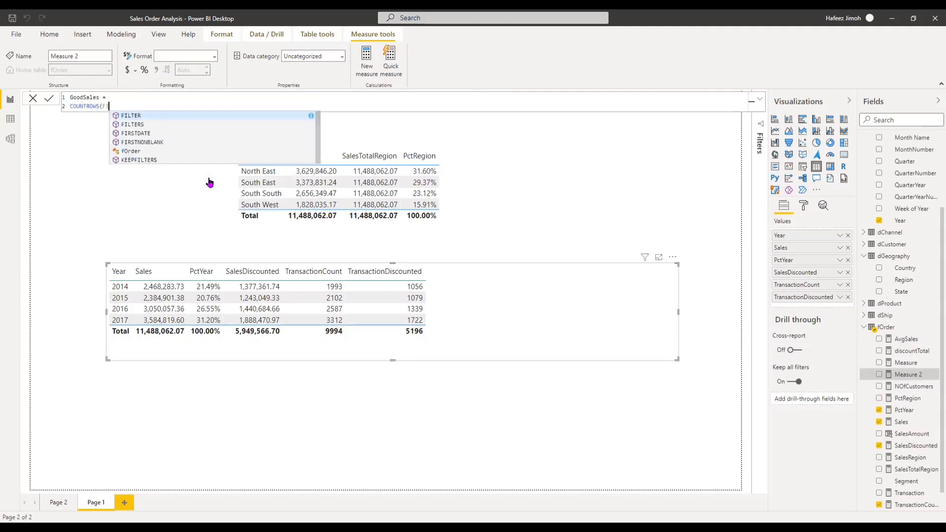
key(Tab)
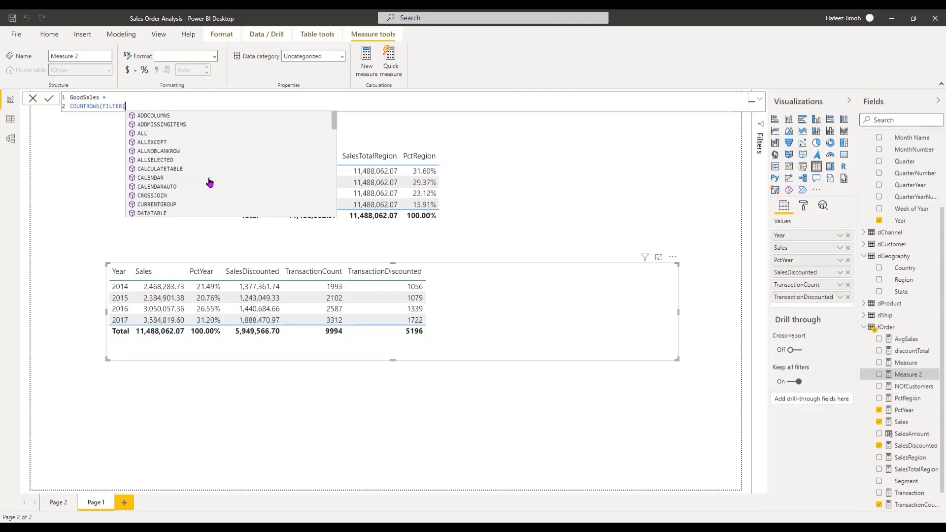
text(Fo)
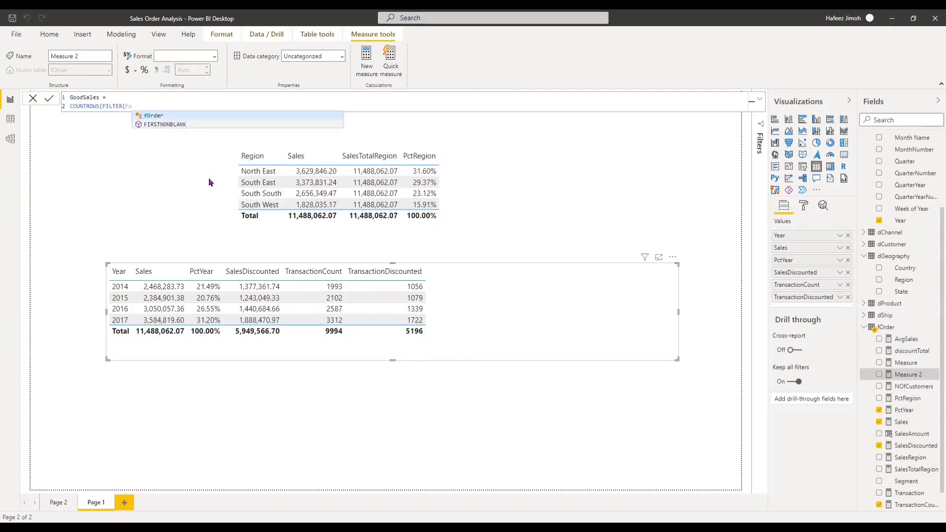
key(Tab)
text(,)
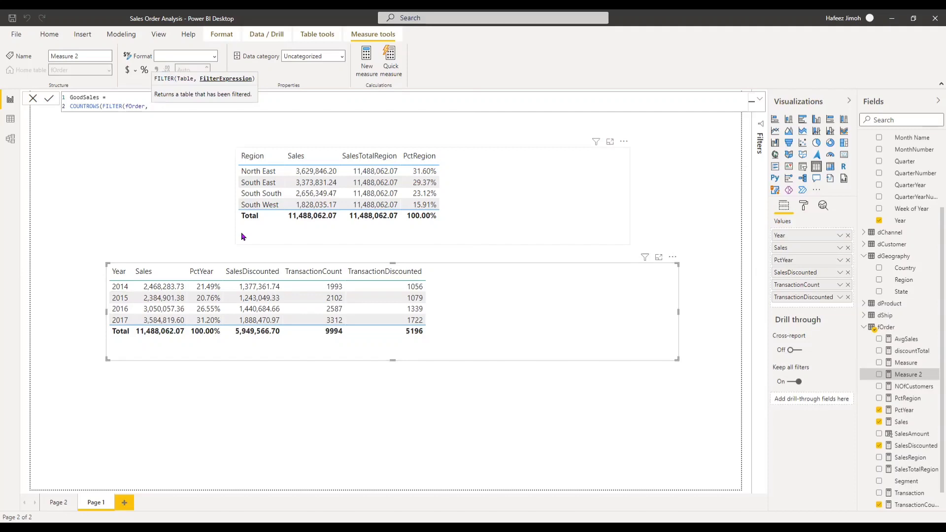
Add a CALCULATE function to the filter expression with [AvgSales] as its expression.
text(al)
key(Tab)
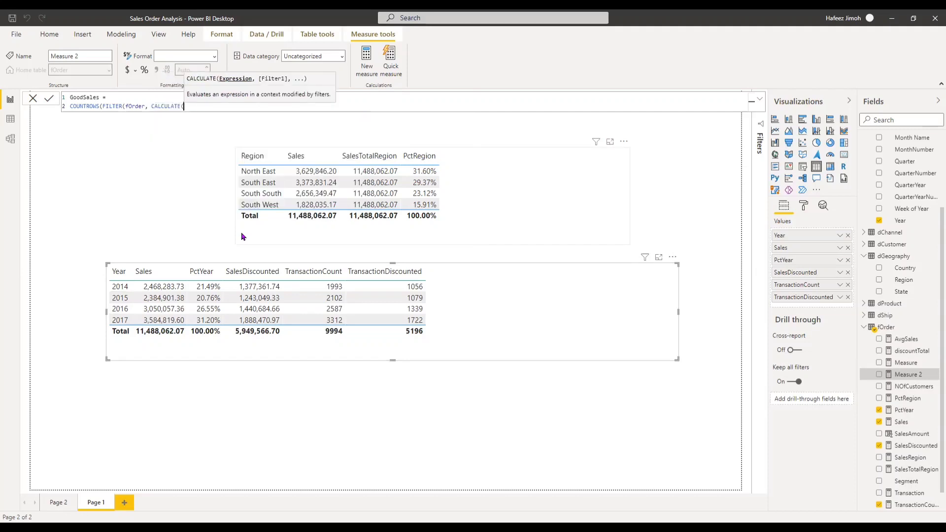
text(f)
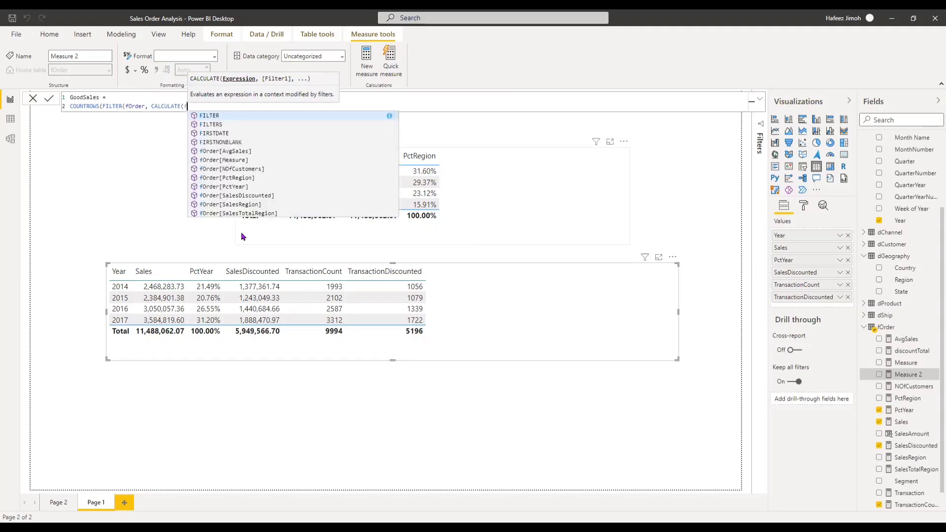
key(BackSpace)
text([avg)
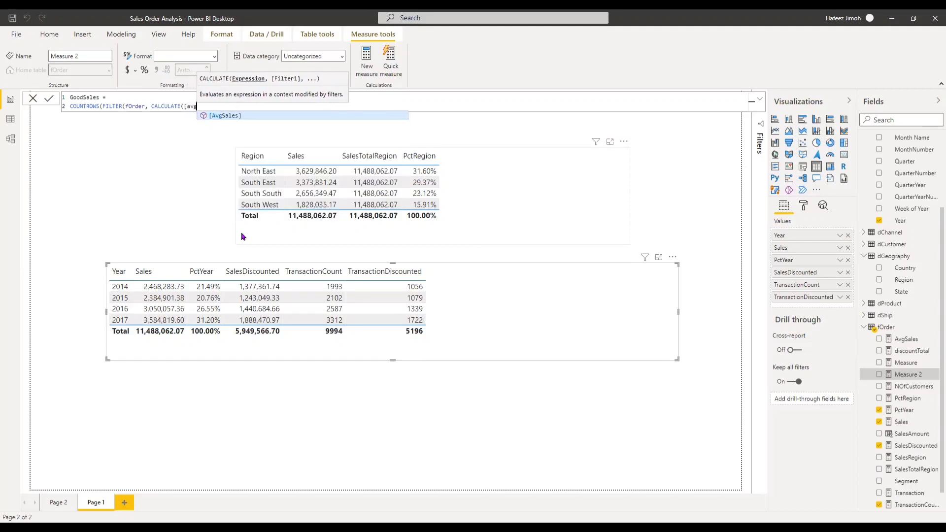
key(Tab)
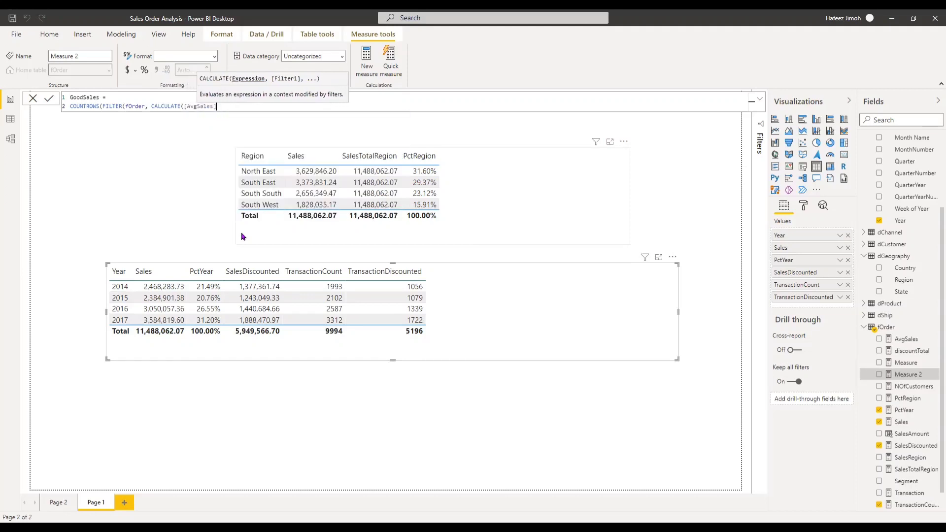
text(,)
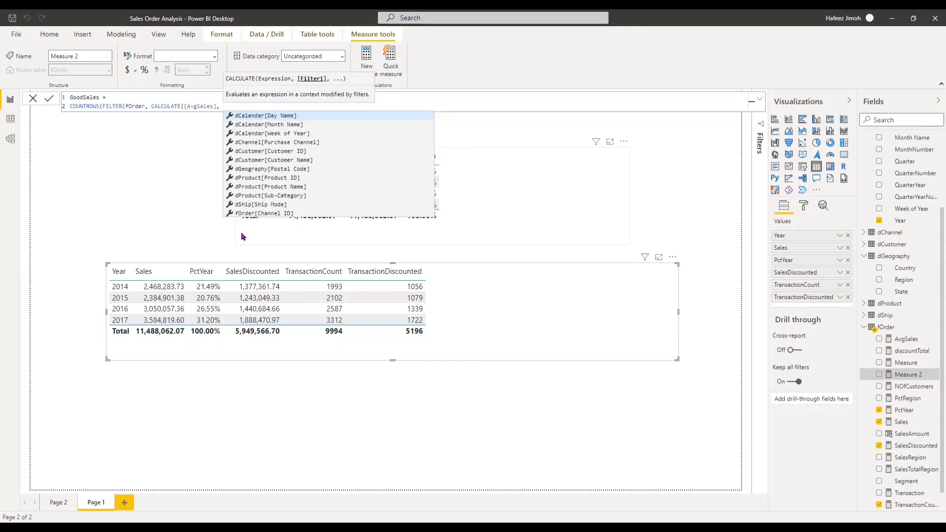
key(BackSpace)
key(BackSpace)
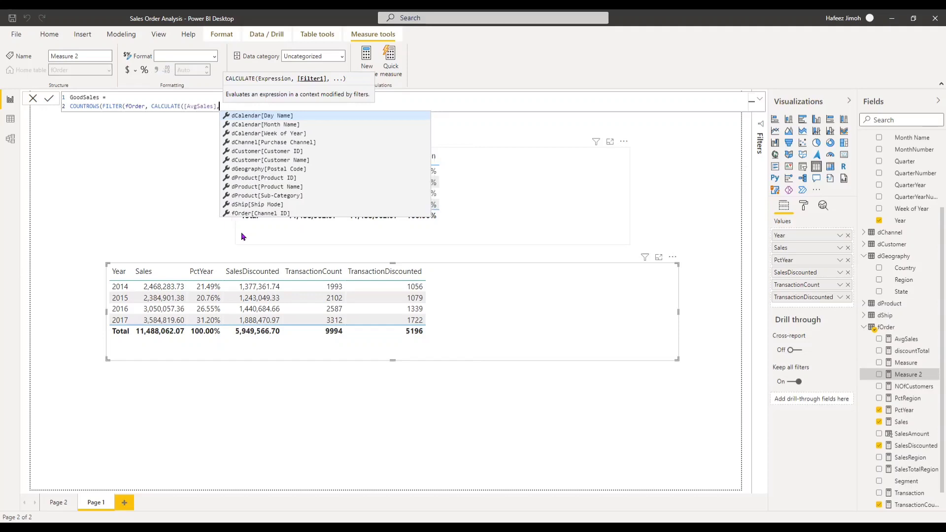
Insert the comparison [AvgSales] > in front of the CALCULATE function.
key(ctrl+Left)
key(ctrl+Left)
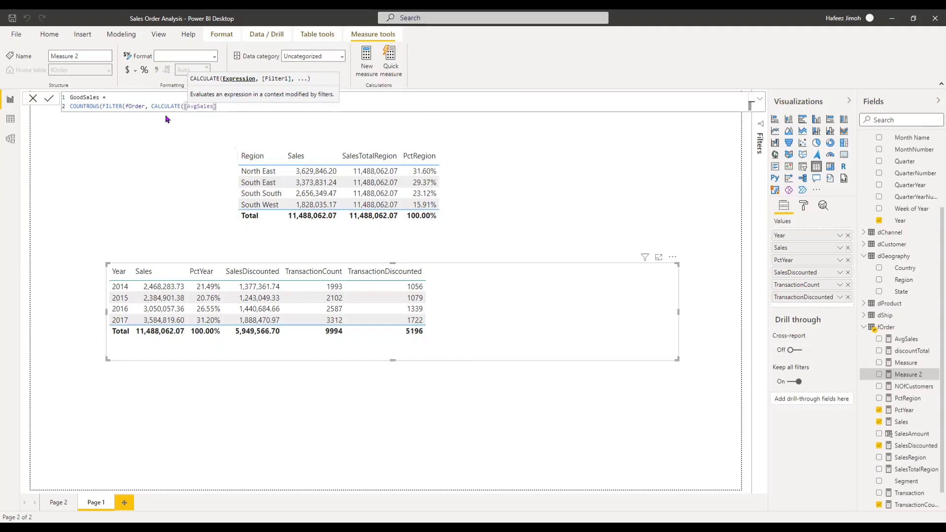
click(152, 107)
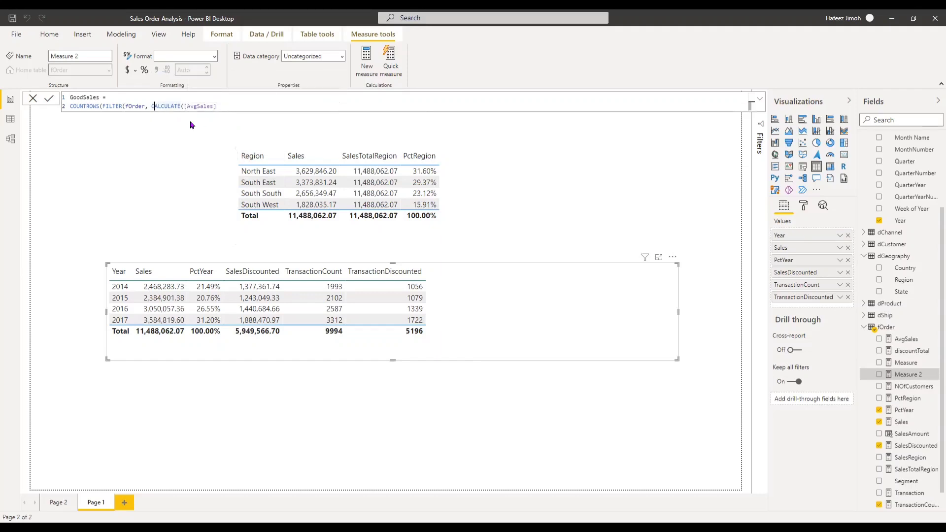
text(avg)
key(BackSpace)
key(BackSpace)
key(BackSpace)
text(AvgSales )
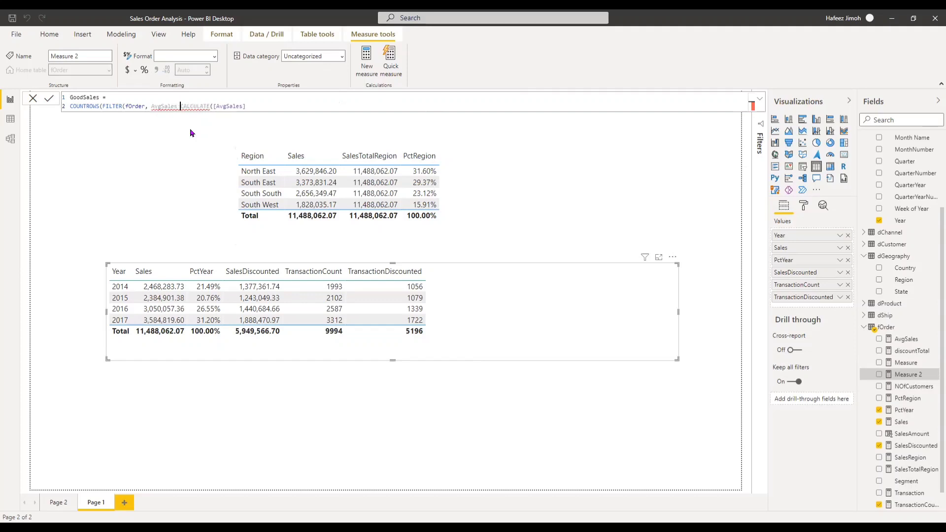
text(>)
key(Left)
key(Left)
key(Left)
text(])
key(Left)
key(Left)
key(Left)
key(Left)
key(Left)
key(Left)
key(Left)
key(Left)
key(Left)
text([)
key(Tab)
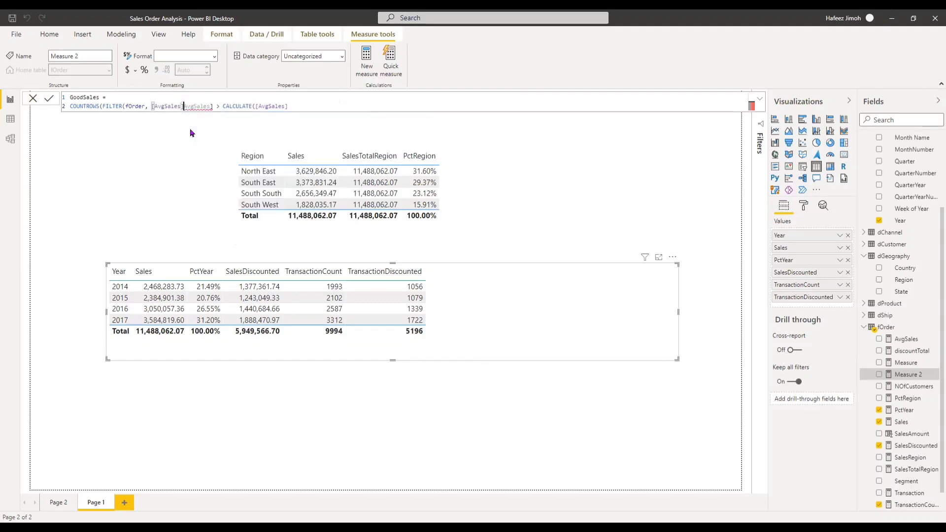
key(ctrl+Delete)
Remove the extra closing bracket after the first [AvgSales] so the filter expression reads [AvgSales] > CALCULATE([AvgSales].
key(End)
text(,)
key(BackSpace)
key(BackSpace)
key(BackSpace)
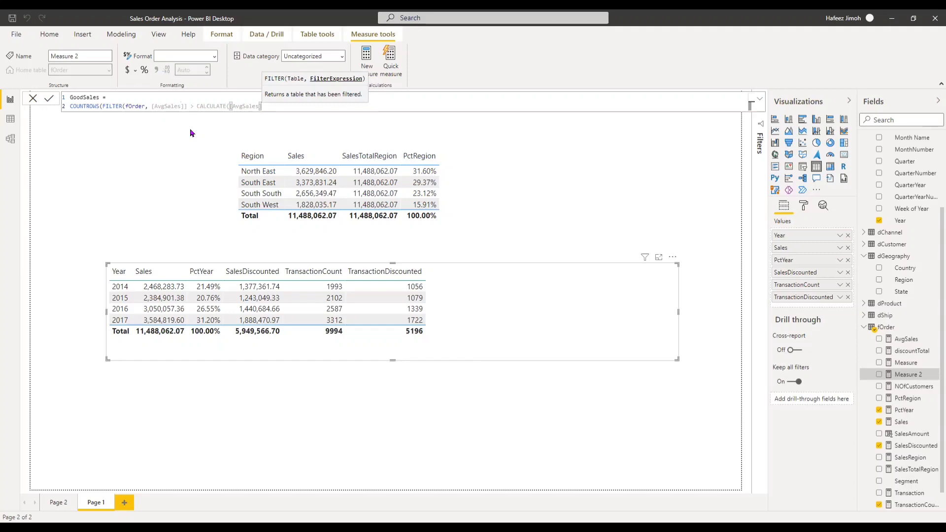
key(Left)
key(Left)
key(Left)
key(Left)
key(Left)
key(Left)
key(Left)
key(Left)
key(Left)
key(Left)
key(Left)
key(Left)
key(Left)
key(Left)
key(Left)
key(Left)
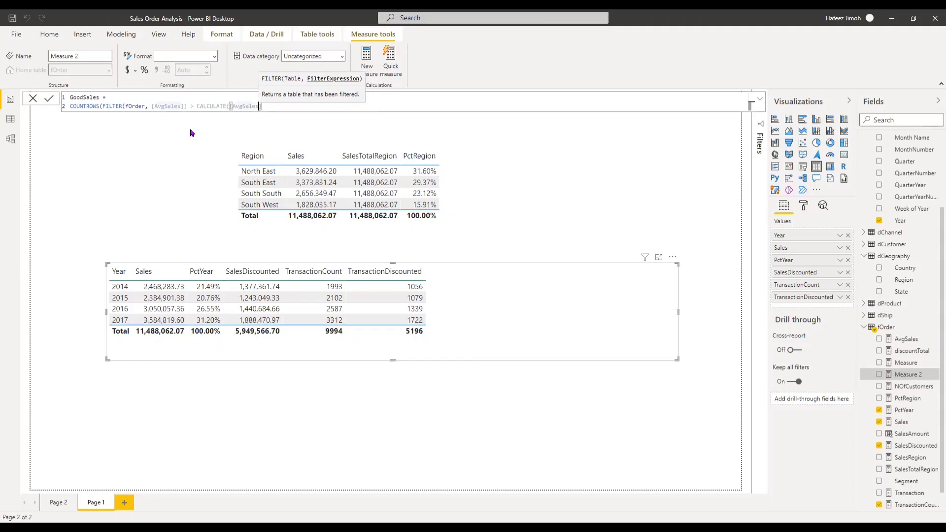
key(Left)
key(Left)
key(Left)
key(Left)
key(Left)
key(Left)
key(Left)
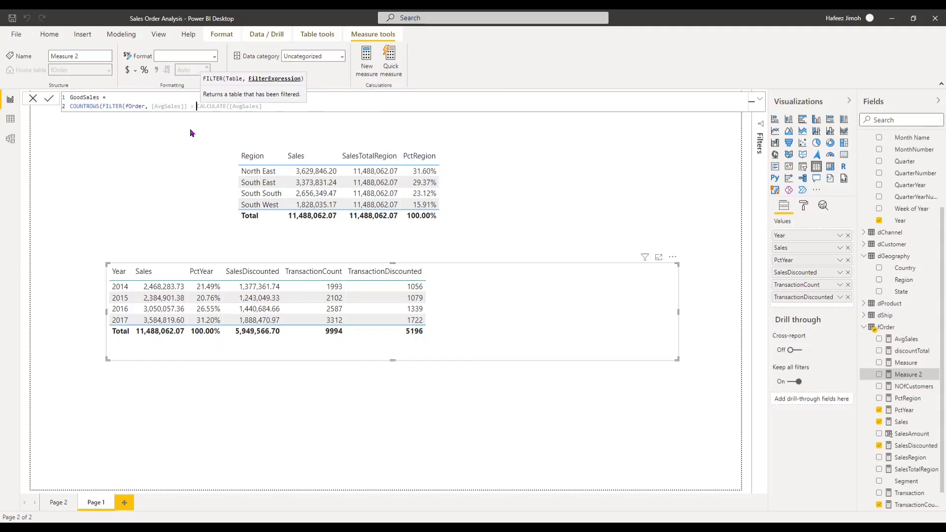
key(Right)
key(Right)
key(Right)
key(Right)
key(Right)
key(Right)
key(Right)
key(Right)
key(Right)
key(Right)
key(Right)
key(Right)
key(Right)
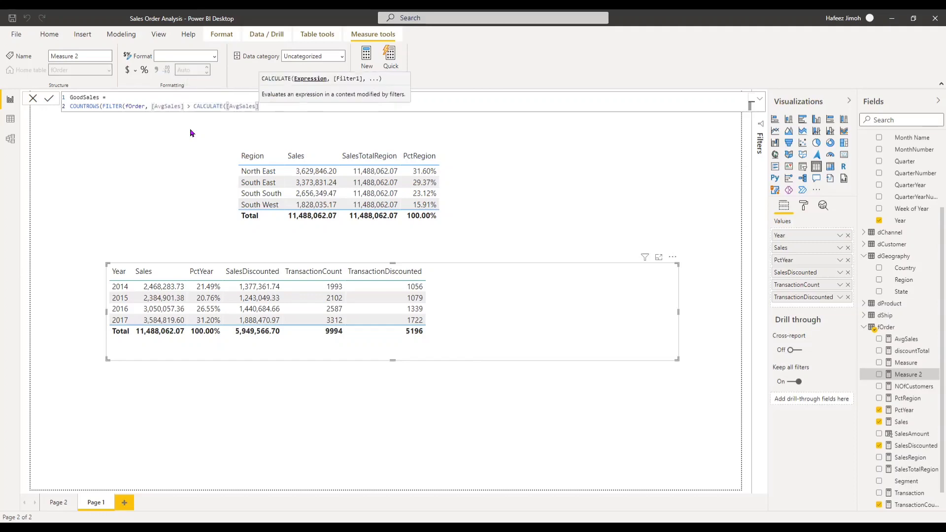
Add ALL(fOrder) as the filter argument of the CALCULATE function.
key(End)
text(,)
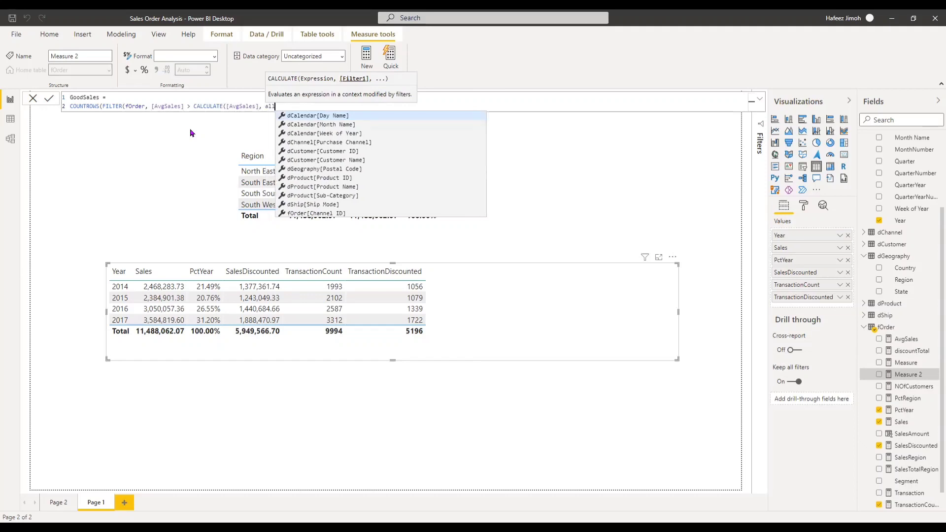
text( all)
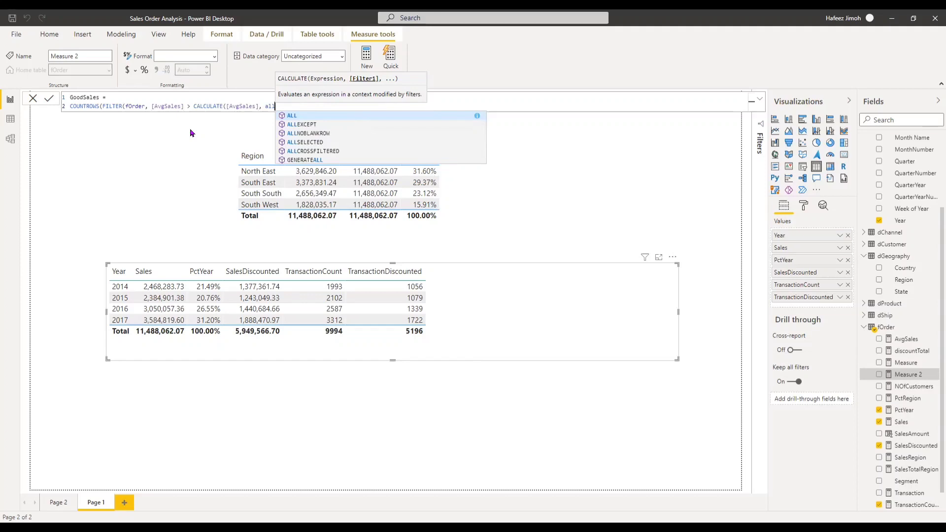
key(Tab)
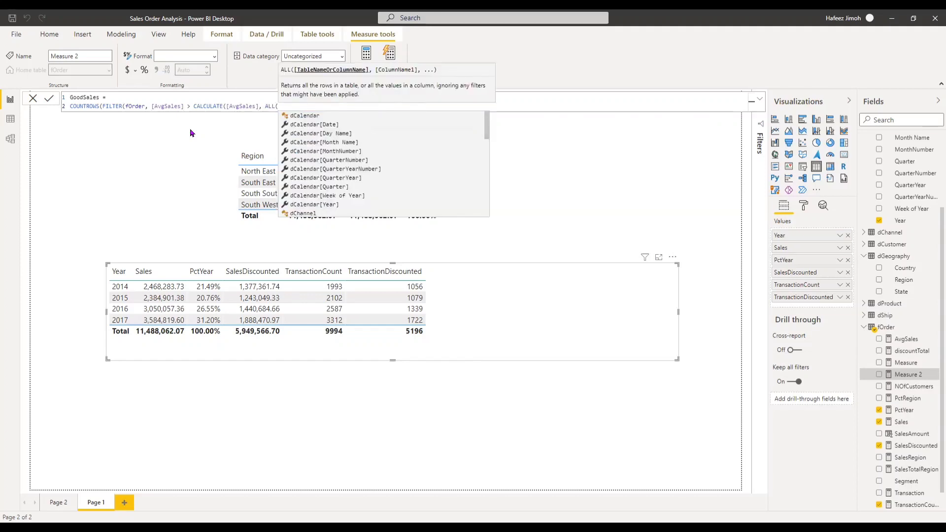
text(for)
text(der)
text()))
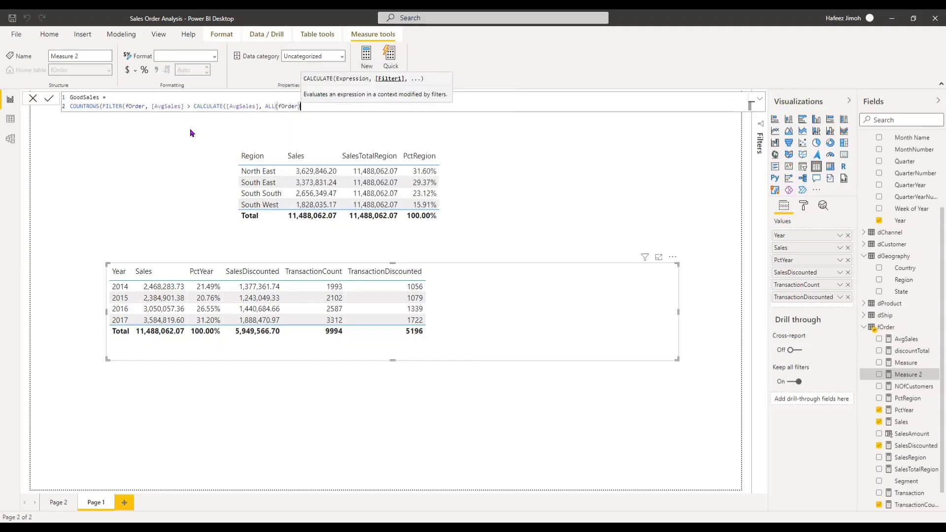
Close the remaining functions, commit the GoodSales measure and add it to the yearly table.
text())
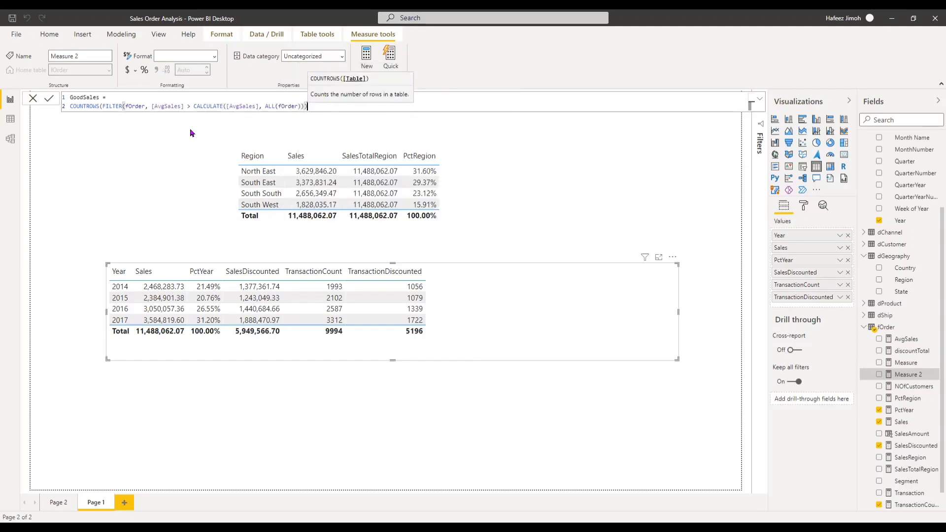
text())
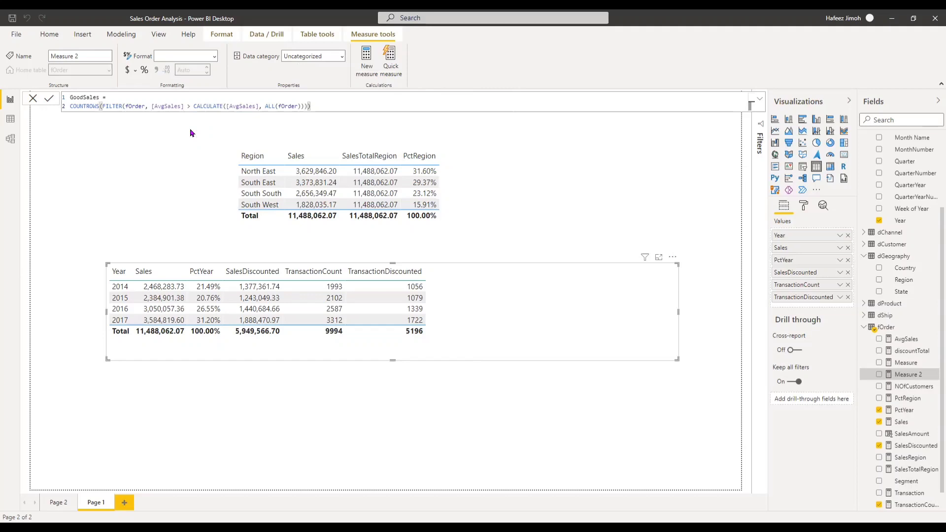
key(Return)
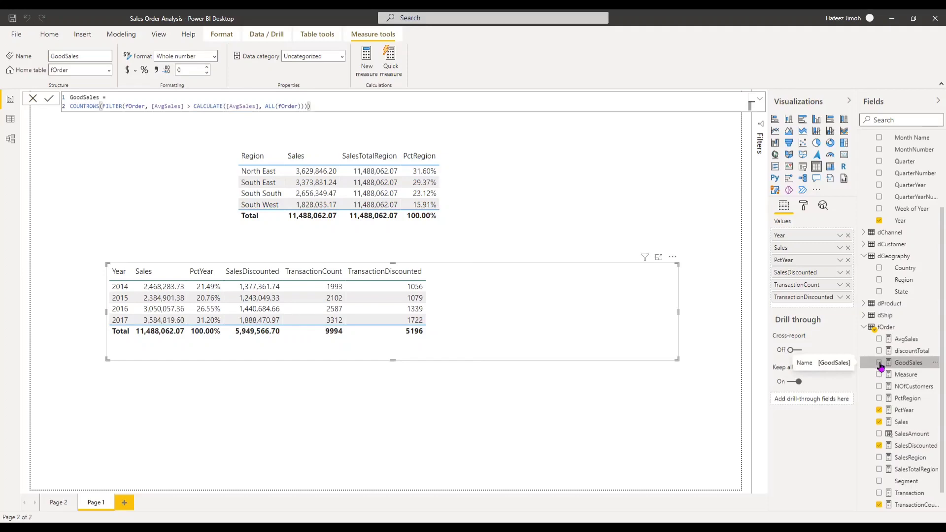
click(879, 363)
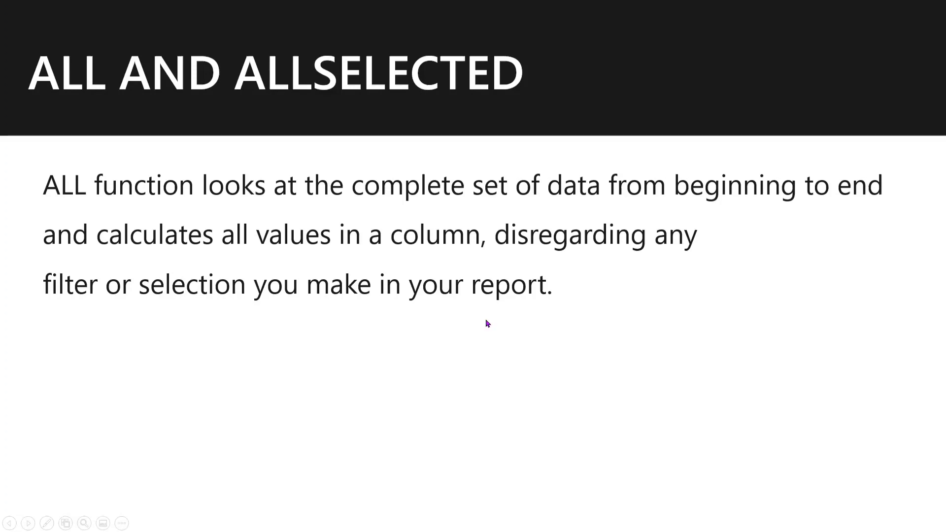
Return to the Power BI Desktop report and examine the GoodSales values for 2014, 2015 and 2016.
key(alt+Tab)
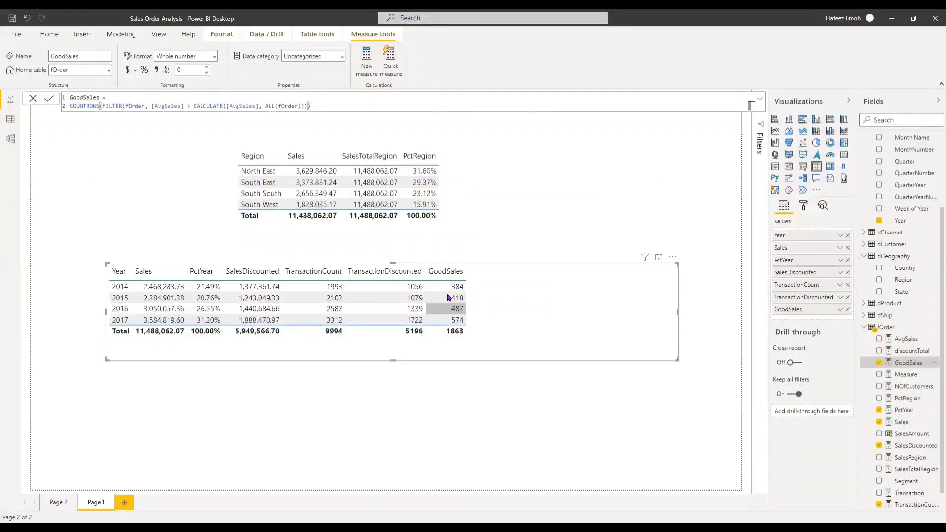
click(448, 288)
click(443, 297)
click(441, 309)
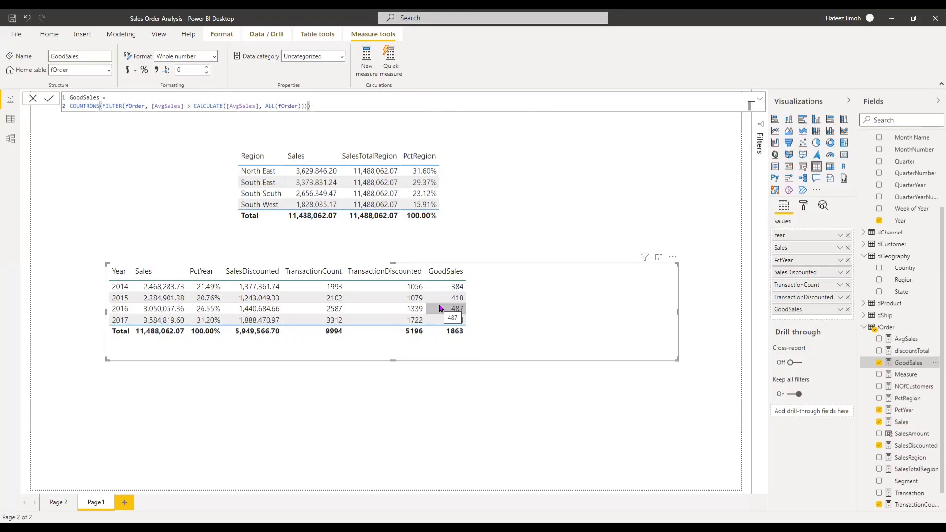
Replace ALL(fOrder) with ALLSELECTED() in the GoodSales measure and commit the formula.
click(302, 105)
key(Left)
key(BackSpace)
key(BackSpace)
key(BackSpace)
key(BackSpace)
key(BackSpace)
key(BackSpace)
key(BackSpace)
text(se)
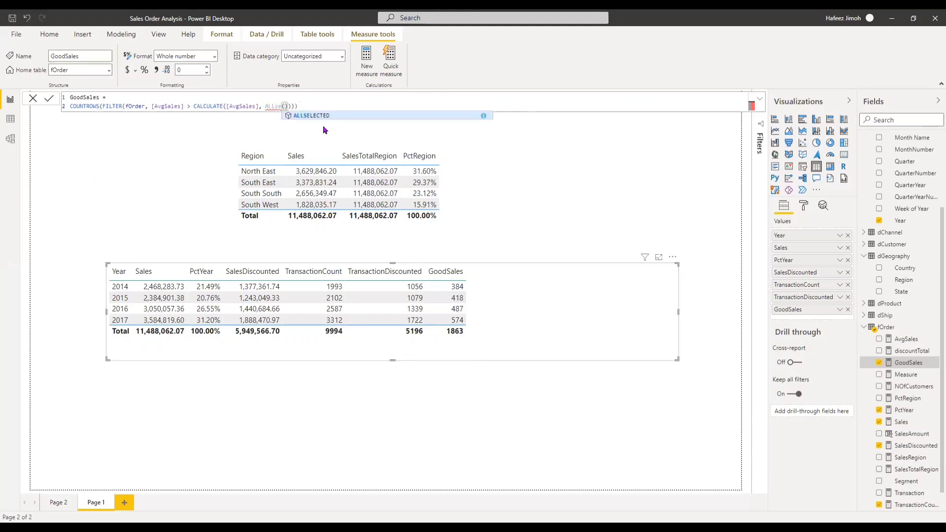
key(Tab)
key(Escape)
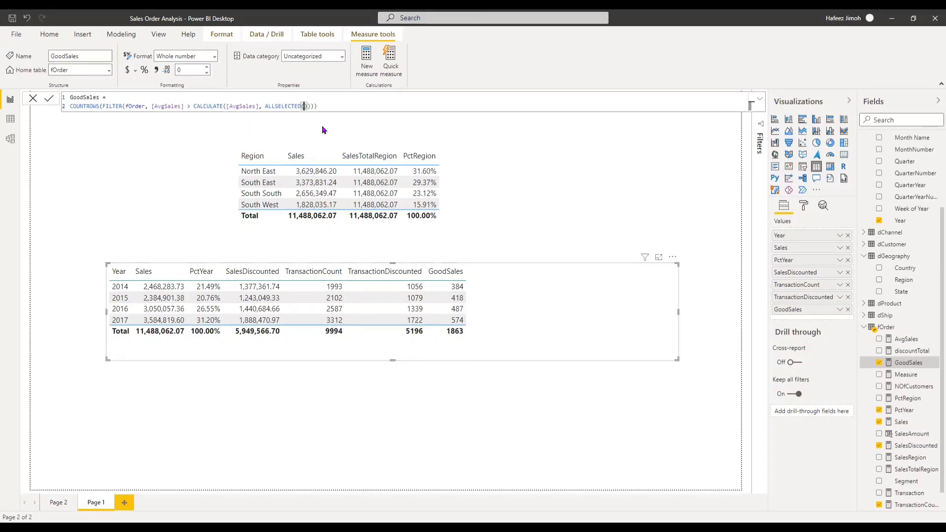
key(End)
key(Return)
key(Return)
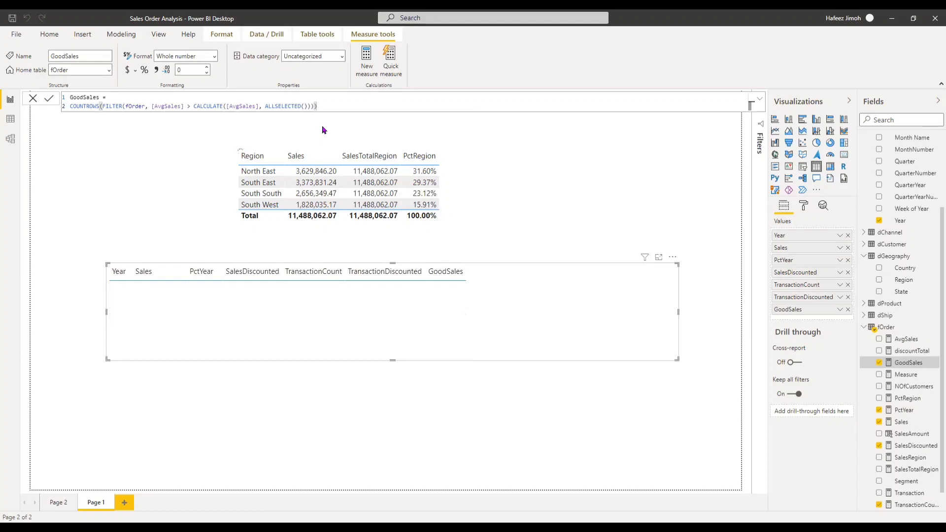